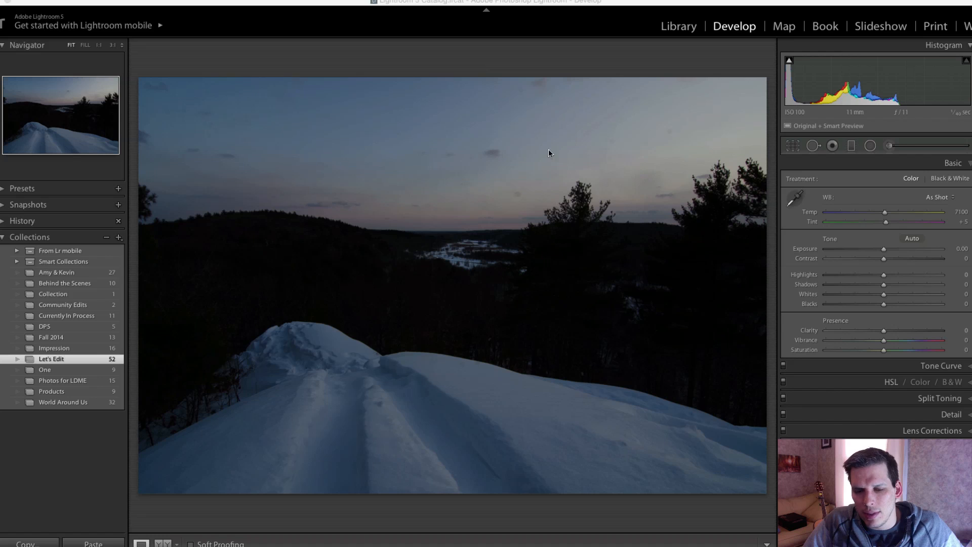
Compare the horizontal and vertical dusk shots of the snowy overlook, checking composition and detail in the dark trees
{"action": "left_click", "coordinate": [452, 321]}
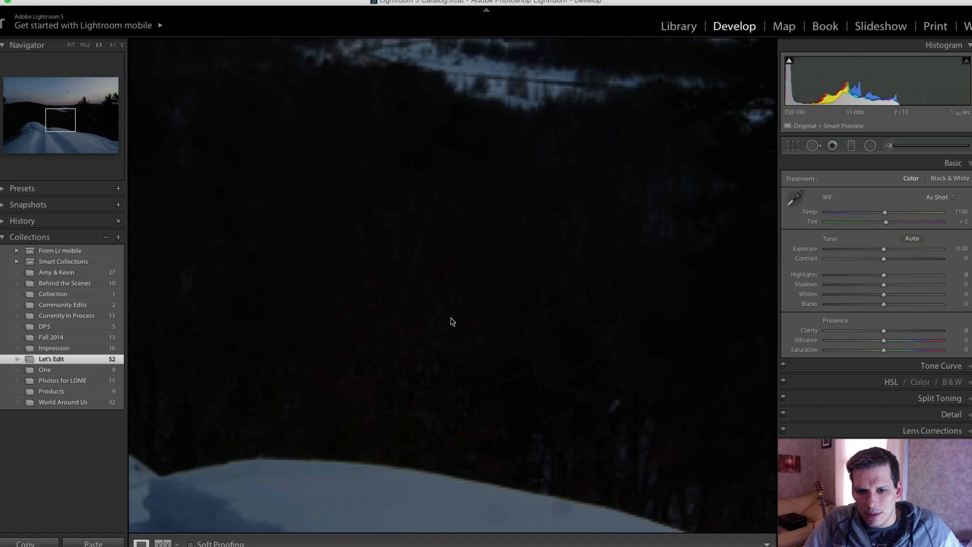
{"action": "key", "text": "Right"}
{"action": "left_click", "coordinate": [596, 453]}
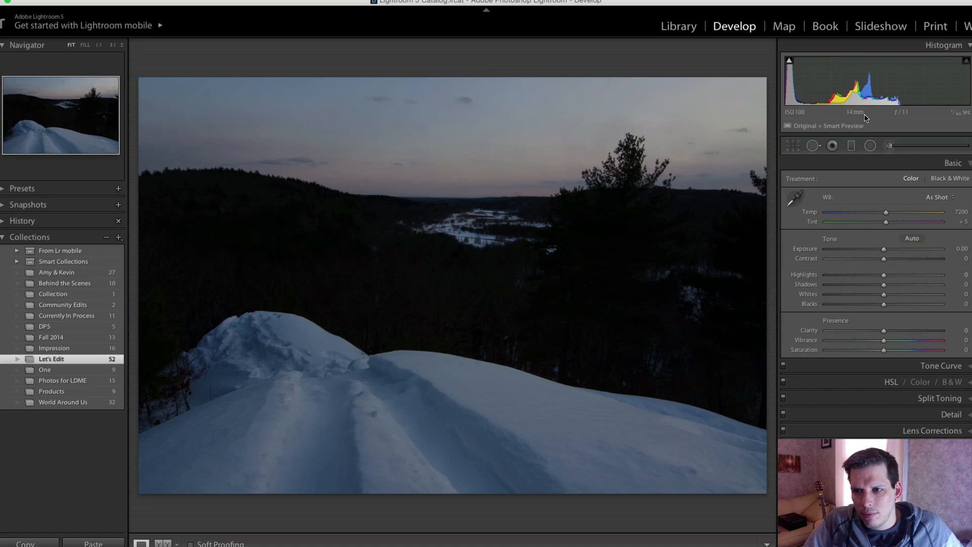
{"action": "key", "text": "Left"}
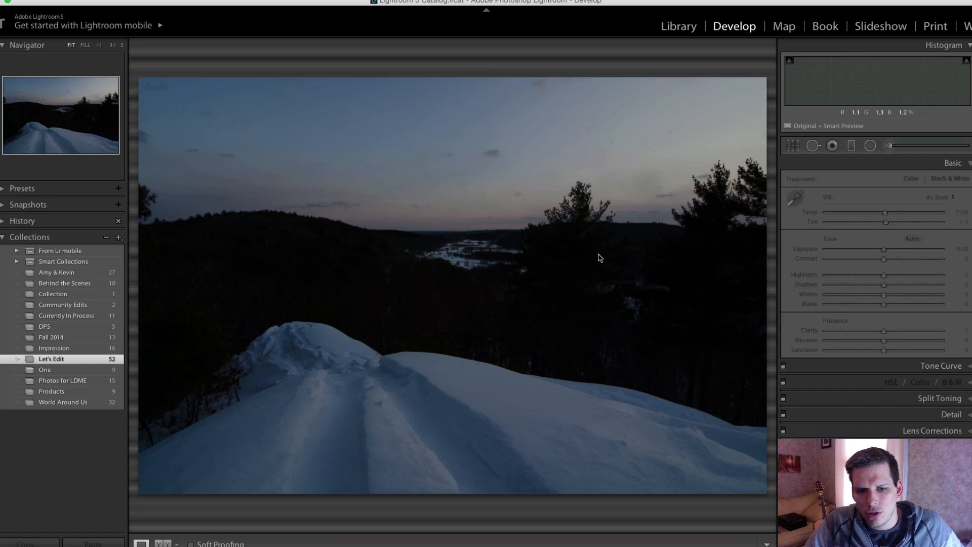
{"action": "key", "text": "Right"}
{"action": "key", "text": "Left"}
{"action": "key", "text": "Right"}
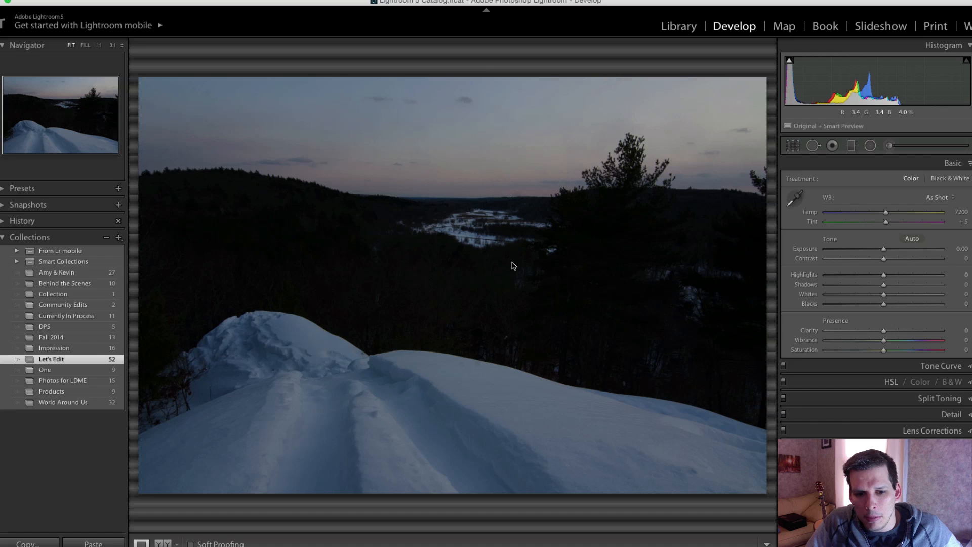
{"action": "key", "text": "Right"}
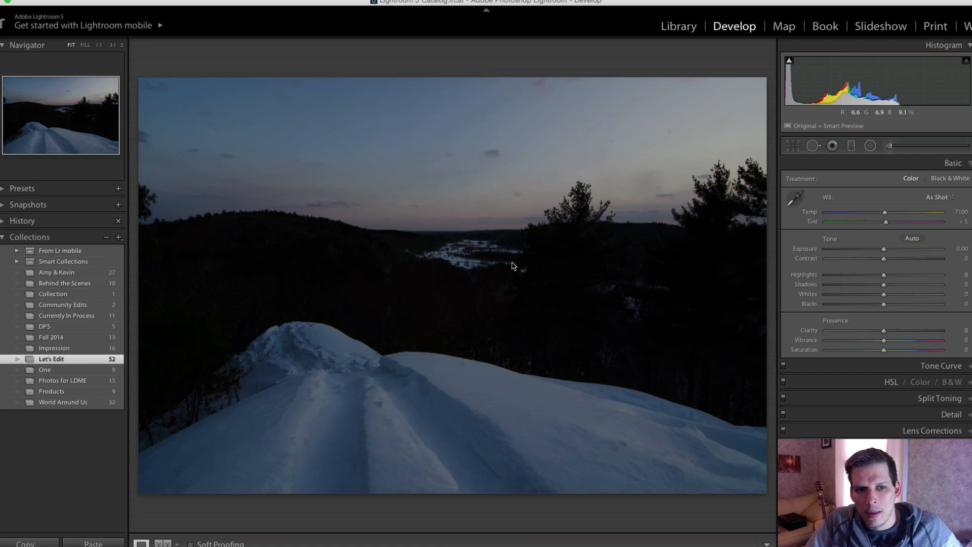
{"action": "key", "text": "Right"}
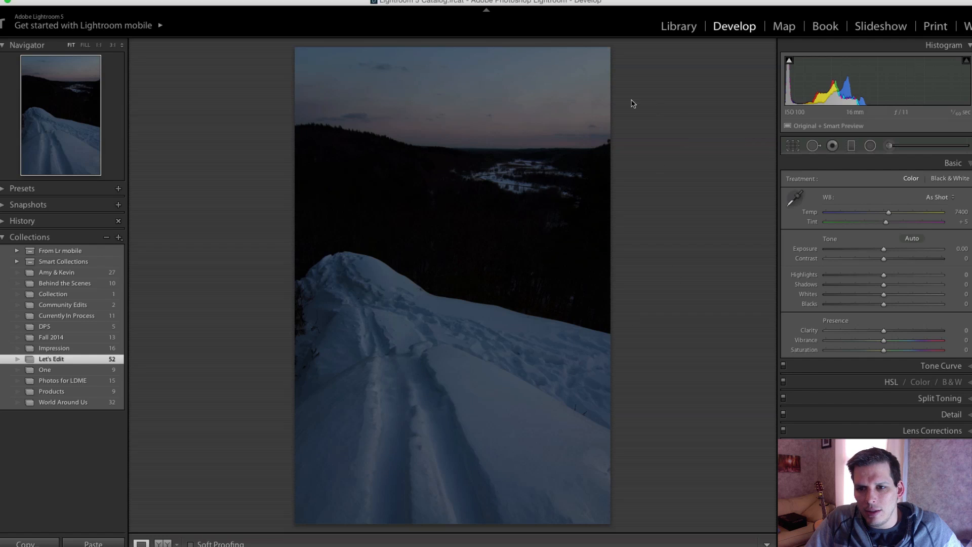
{"action": "key", "text": "Right"}
{"action": "key", "text": "Right"}
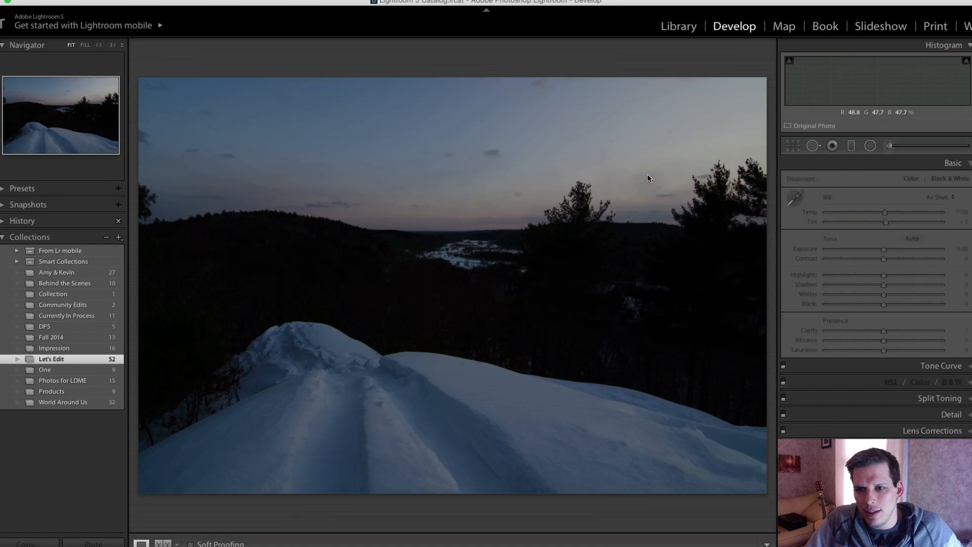
{"action": "key", "text": "Left"}
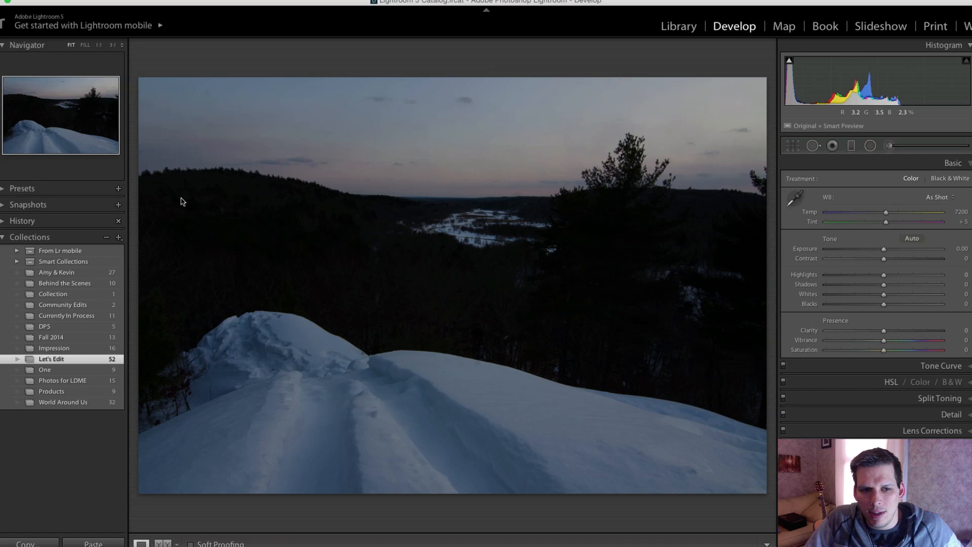
Straighten the vertical snow-trail photo along the distant horizon, ending at an angle of -1.41, and apply the crop
{"action": "key", "text": "Right"}
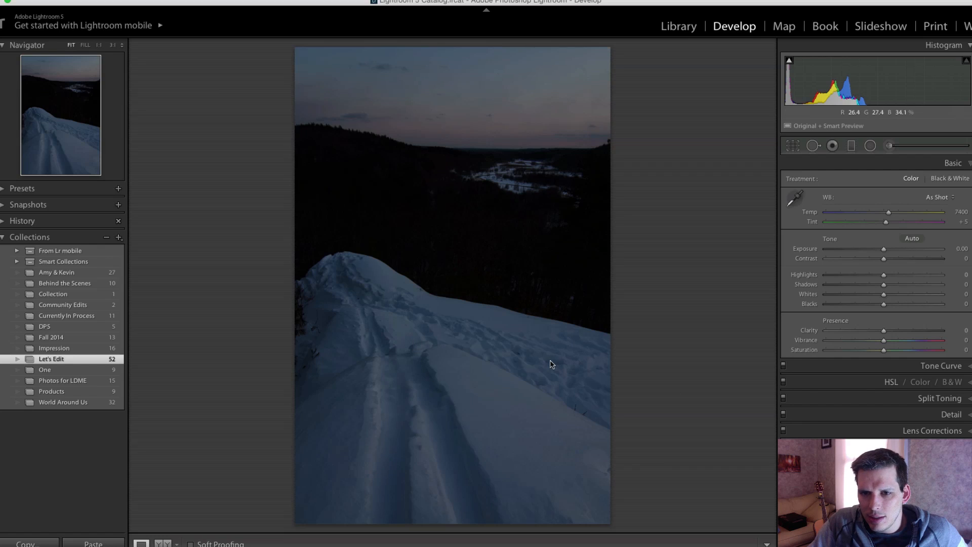
{"action": "left_click", "coordinate": [799, 148]}
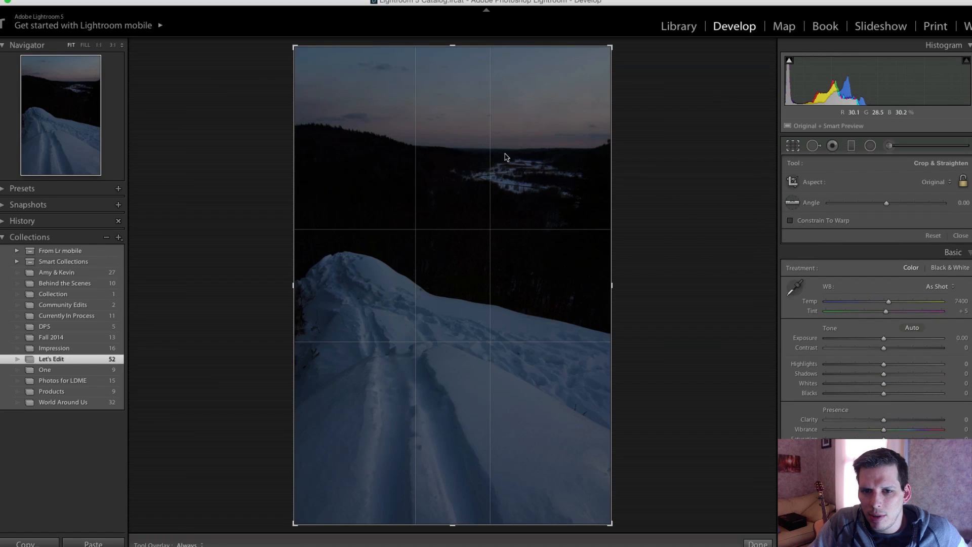
{"action": "left_click", "coordinate": [792, 202]}
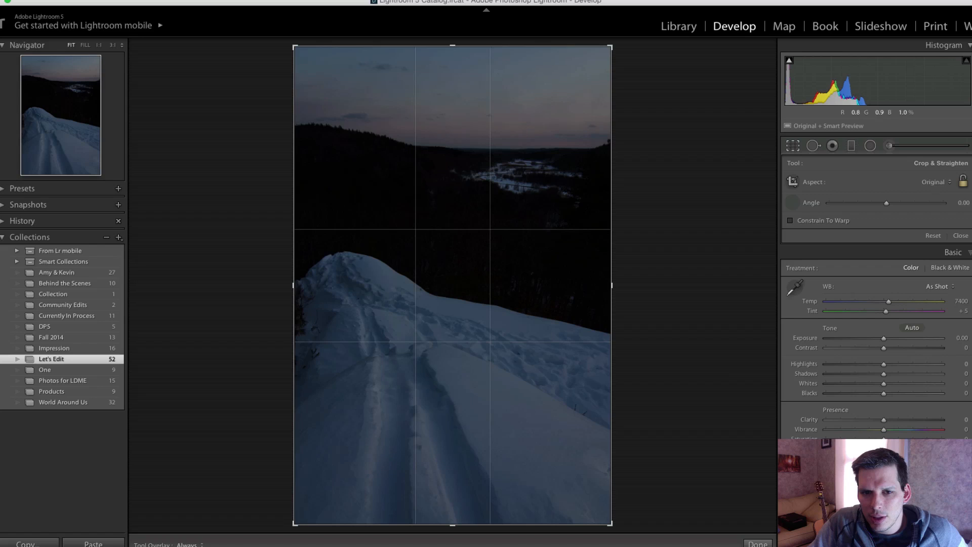
{"action": "left_click_drag", "start_coordinate": [366, 144], "coordinate": [597, 150]}
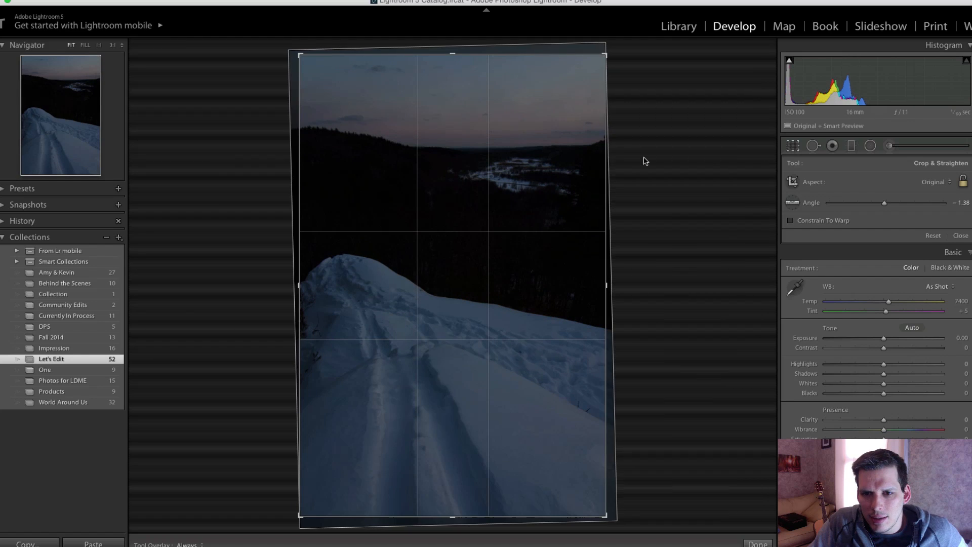
{"action": "left_click", "coordinate": [792, 201]}
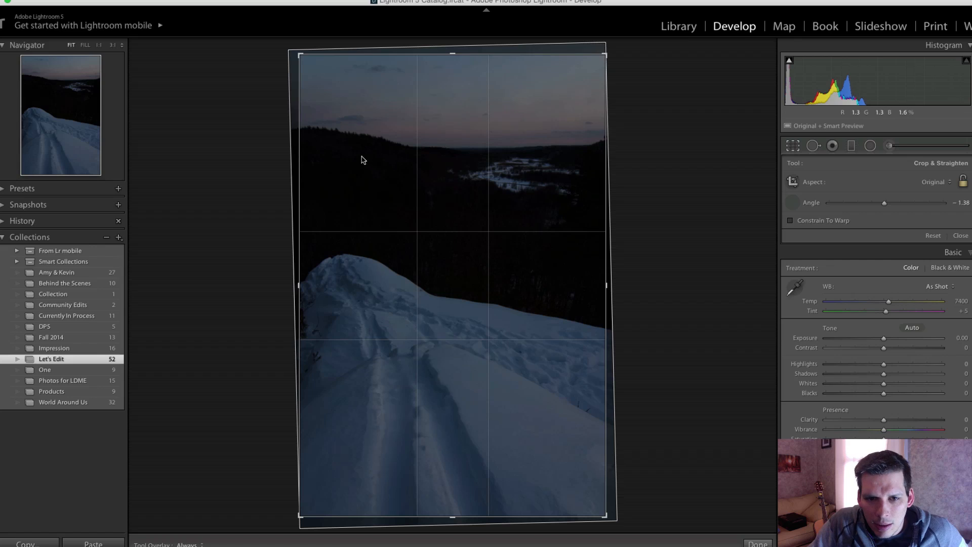
{"action": "left_click_drag", "start_coordinate": [347, 151], "coordinate": [590, 147]}
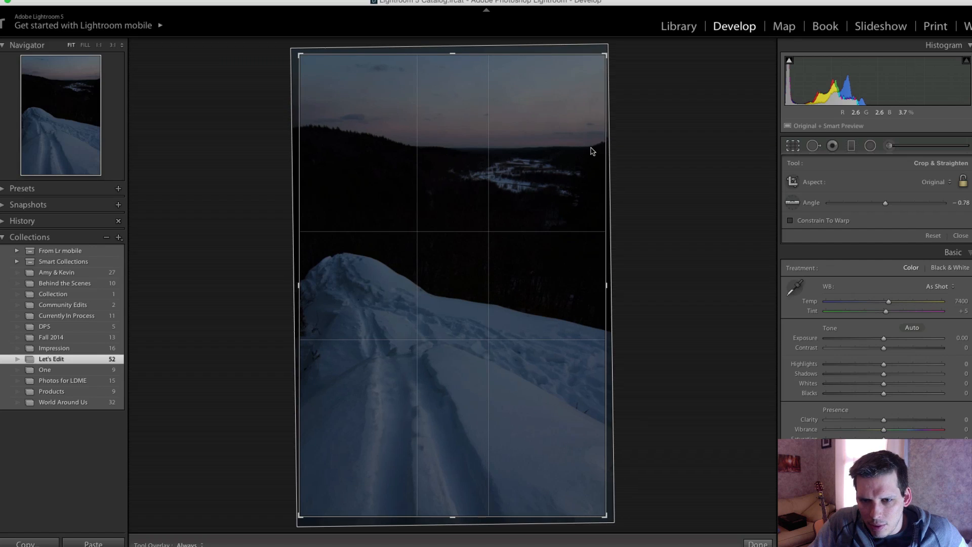
{"action": "left_click", "coordinate": [793, 207]}
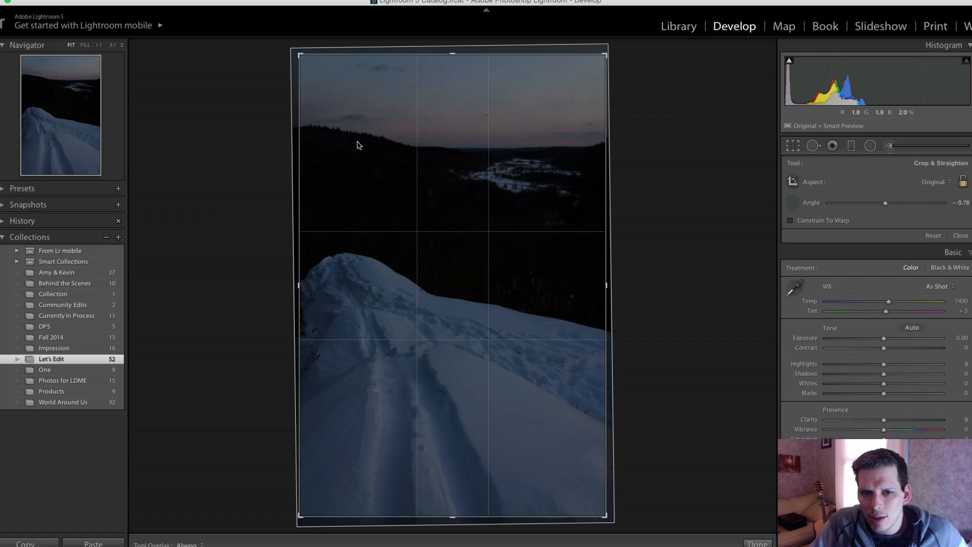
{"action": "left_click_drag", "start_coordinate": [325, 145], "coordinate": [586, 147]}
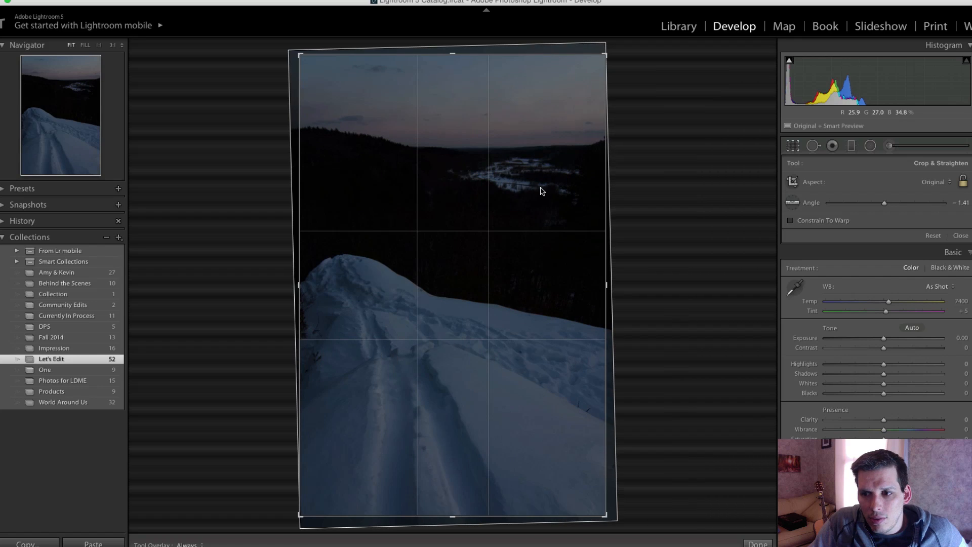
{"action": "key", "text": "Return"}
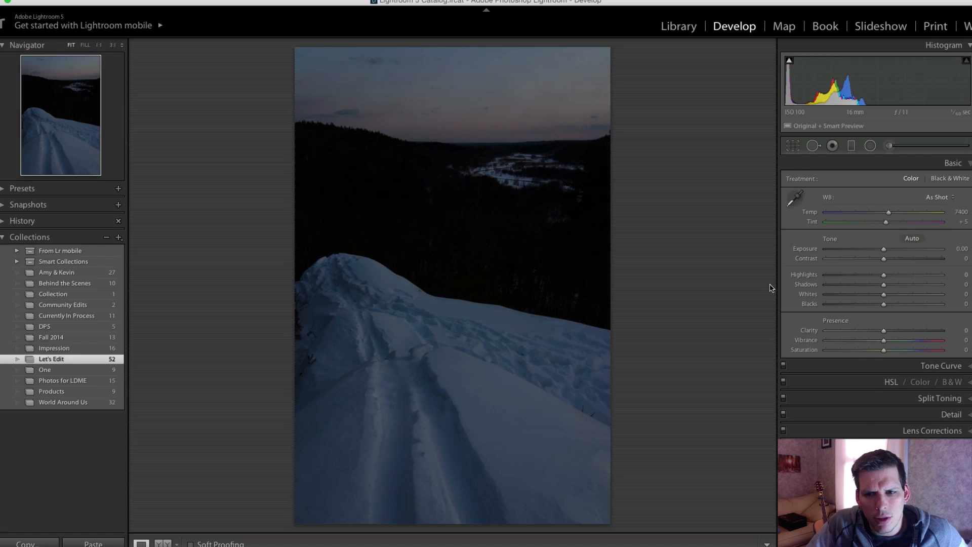
Brighten the dark photo with Shadows at +47 and Exposure at +2.10, and bring Highlights down to -77
{"action": "left_click_drag", "start_coordinate": [884, 284], "coordinate": [944, 298]}
{"action": "left_click_drag", "start_coordinate": [956, 298], "coordinate": [911, 299]}
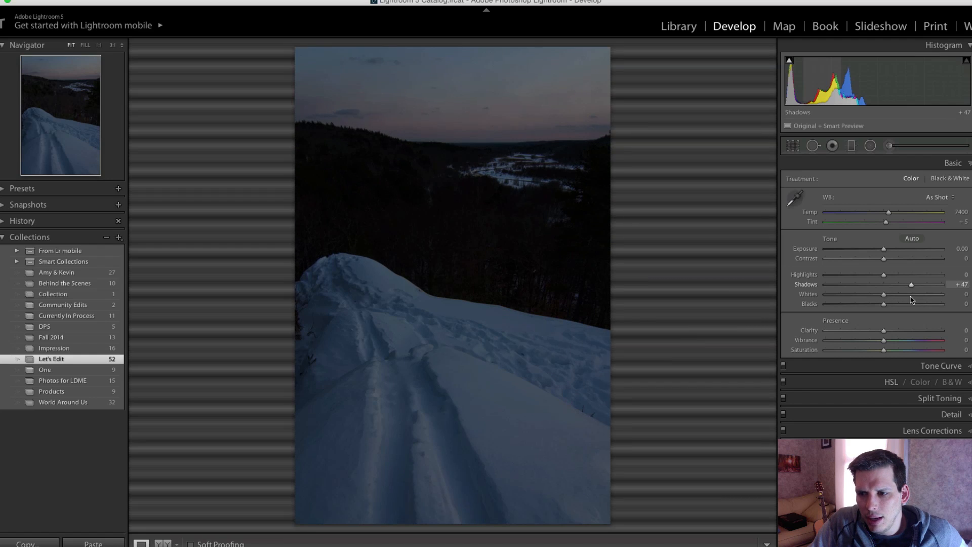
{"action": "left_click_drag", "start_coordinate": [884, 248], "coordinate": [909, 254]}
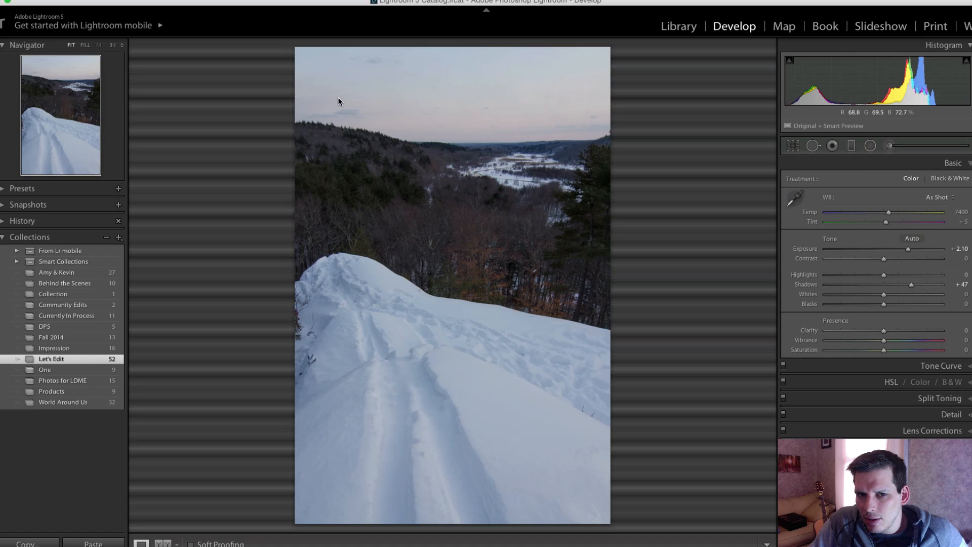
{"action": "left_click_drag", "start_coordinate": [883, 274], "coordinate": [839, 277]}
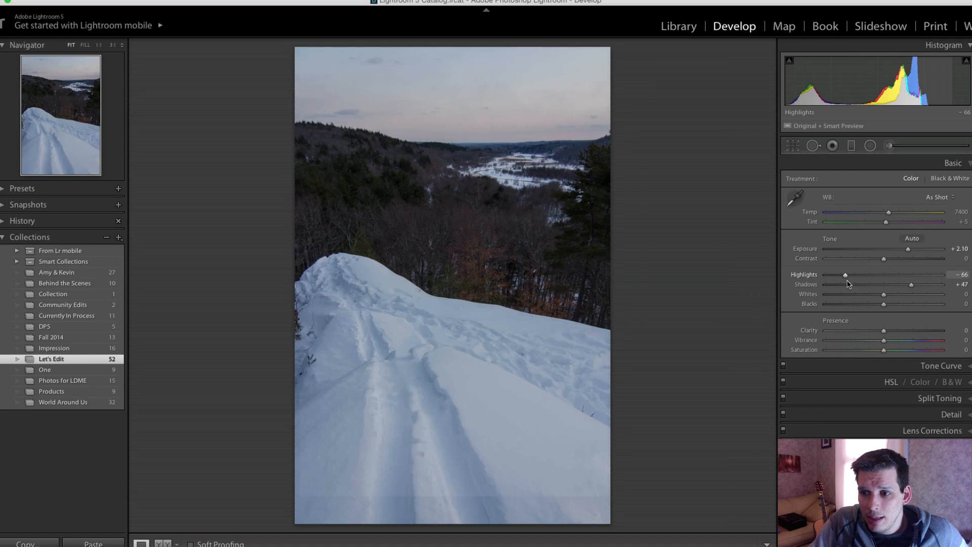
Place a slightly tilted graduated filter over the sky, centred near the horizon, and reset its Shadows to 0
{"action": "left_click", "coordinate": [852, 146]}
{"action": "left_click_drag", "start_coordinate": [516, 66], "coordinate": [510, 197]}
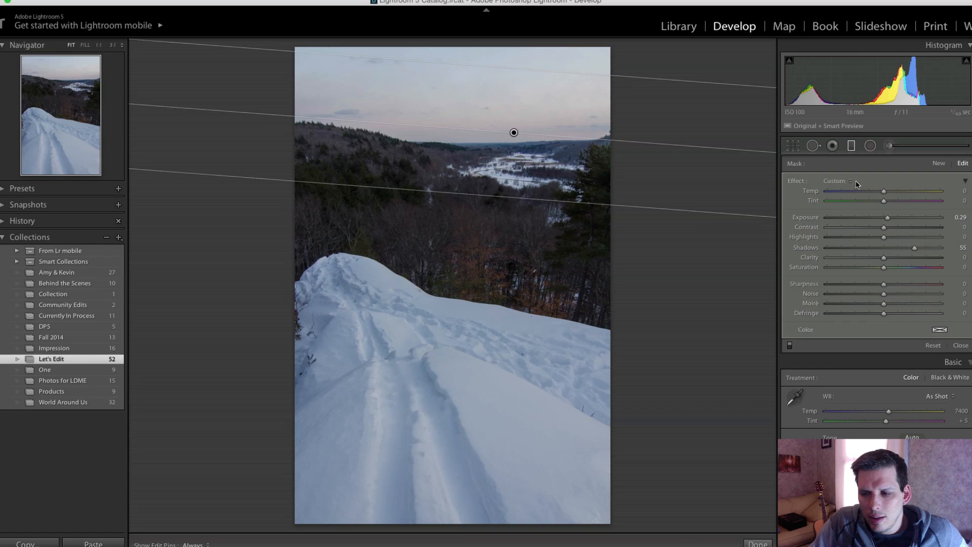
{"action": "double_click", "coordinate": [811, 249]}
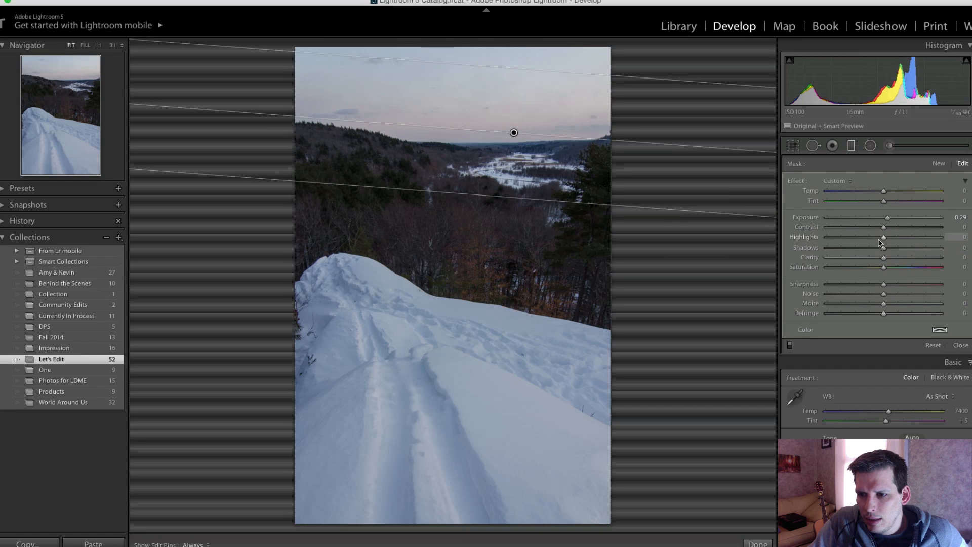
Darken the sky by setting the graduated filter's Highlights to -100 and Exposure to -0.50, and shift the filter slightly lower
{"action": "left_click_drag", "start_coordinate": [884, 237], "coordinate": [811, 237]}
{"action": "left_click_drag", "start_coordinate": [888, 220], "coordinate": [880, 219]}
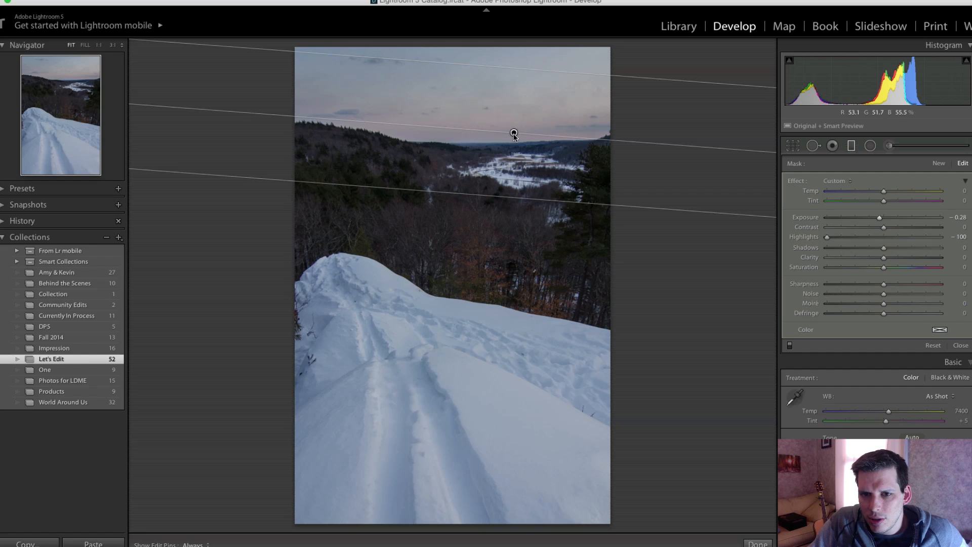
{"action": "left_click_drag", "start_coordinate": [514, 135], "coordinate": [510, 138]}
{"action": "left_click_drag", "start_coordinate": [885, 218], "coordinate": [880, 219]}
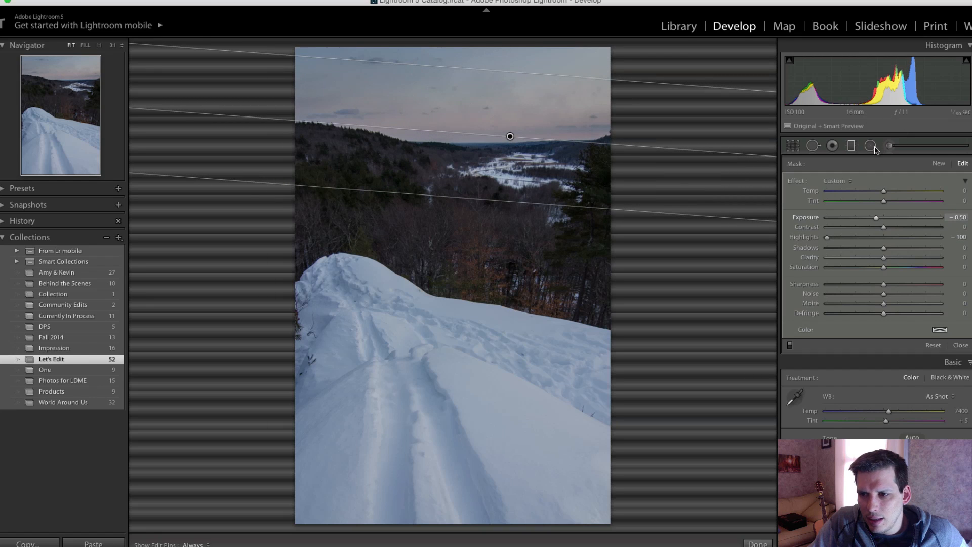
{"action": "left_click", "coordinate": [832, 146]}
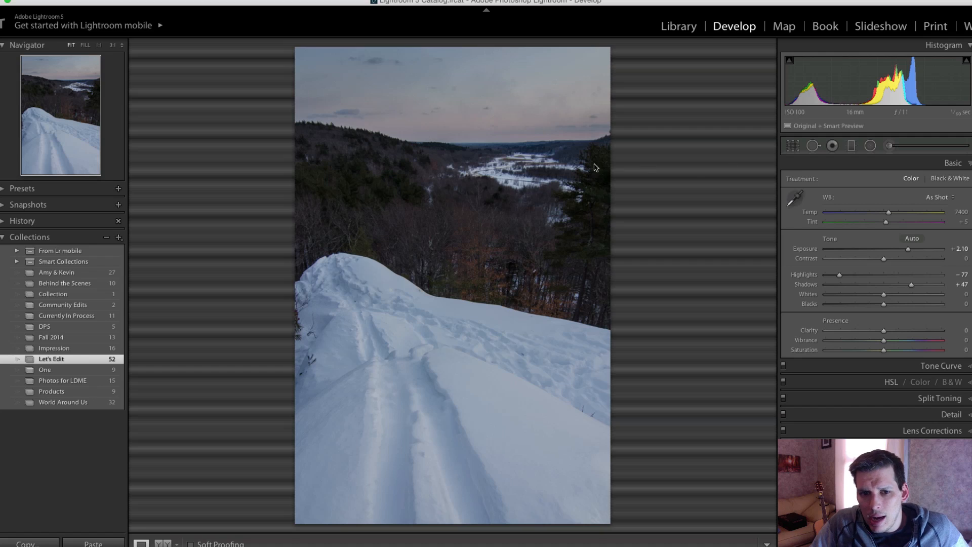
Check the snow detail up close and warm the white balance with Temp at 8859 and Tint at +18
{"action": "left_click", "coordinate": [370, 289]}
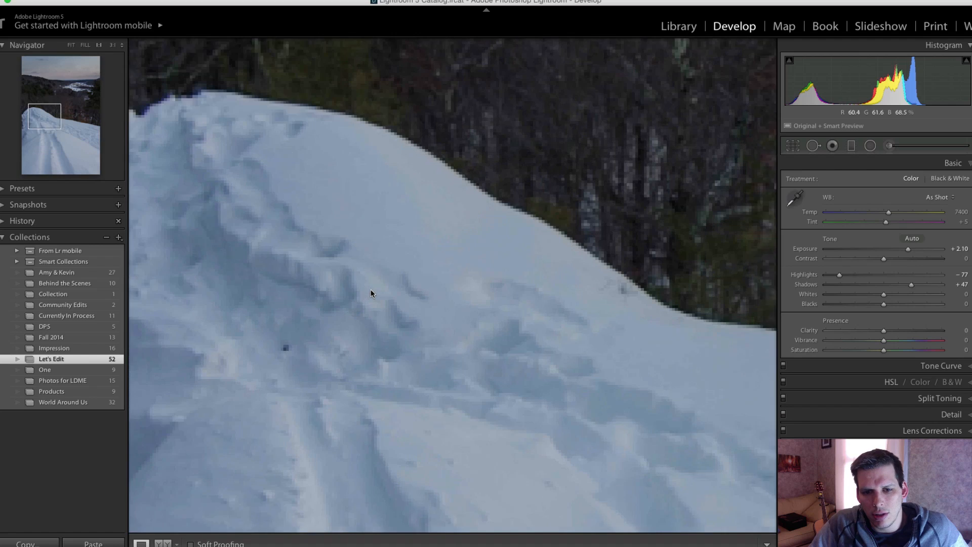
{"action": "left_click_drag", "start_coordinate": [546, 237], "coordinate": [380, 67]}
{"action": "left_click", "coordinate": [525, 258]}
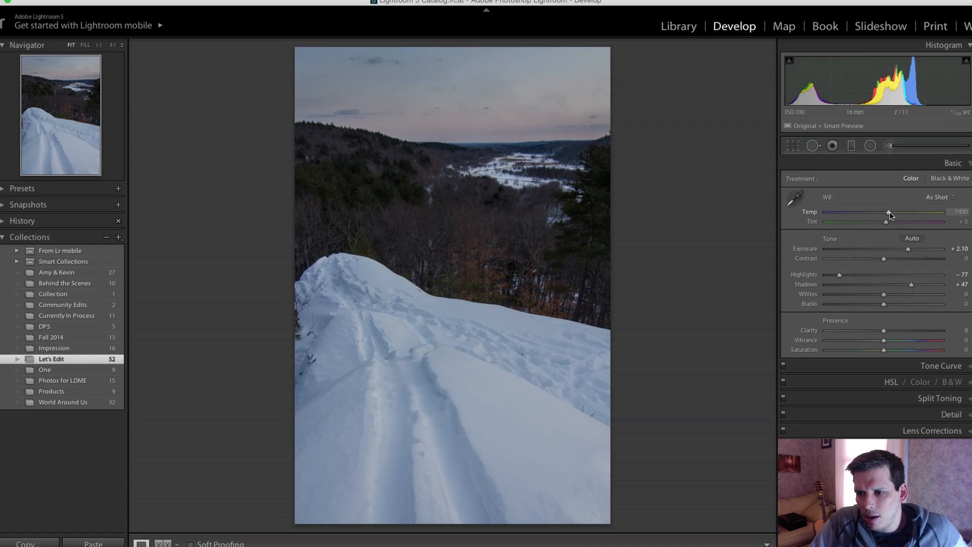
{"action": "left_click_drag", "start_coordinate": [889, 211], "coordinate": [902, 217]}
{"action": "left_click", "coordinate": [934, 20]}
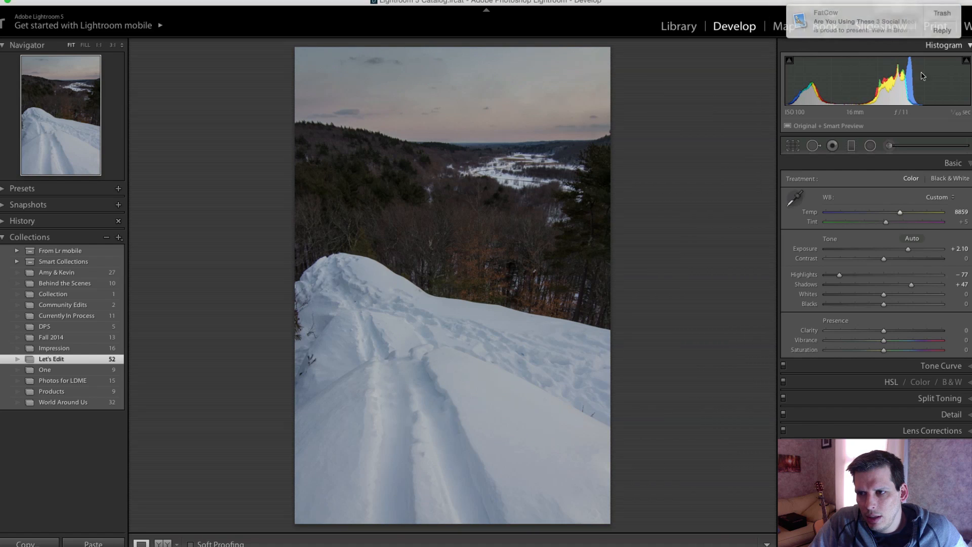
{"action": "left_click_drag", "start_coordinate": [887, 222], "coordinate": [891, 223]}
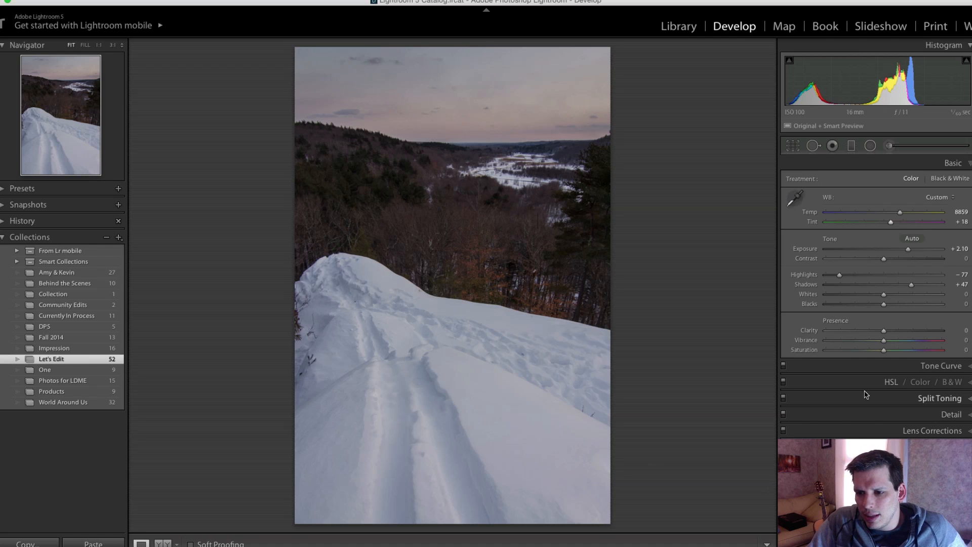
Set Vibrance to +44 and Saturation to +14, and adjust Whites to +30 and Blacks to -10
{"action": "mouse_move", "coordinate": [883, 344]}
{"action": "left_mouse_down"}
{"action": "mouse_move", "coordinate": [908, 344]}
{"action": "mouse_move", "coordinate": [893, 354]}
{"action": "left_mouse_up"}
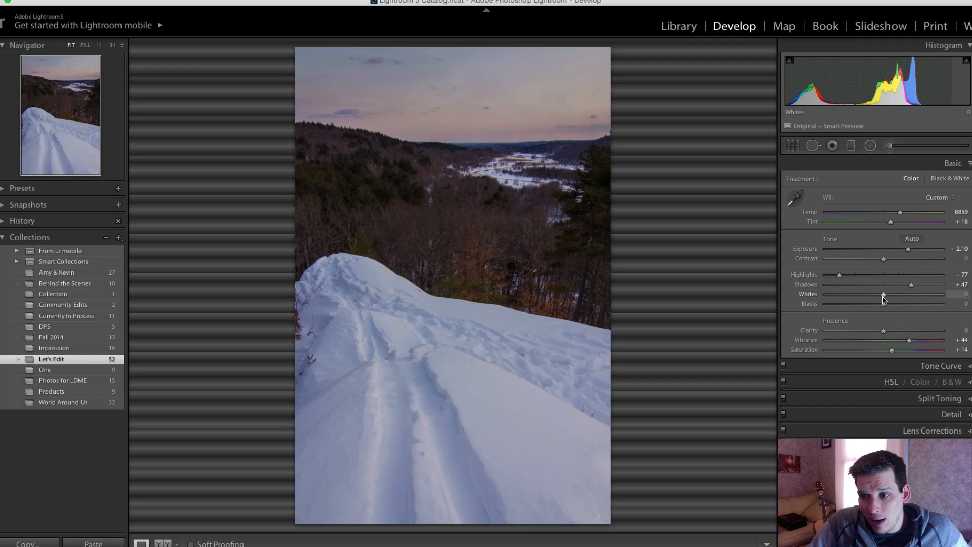
{"action": "left_click_drag", "start_coordinate": [884, 299], "coordinate": [901, 298]}
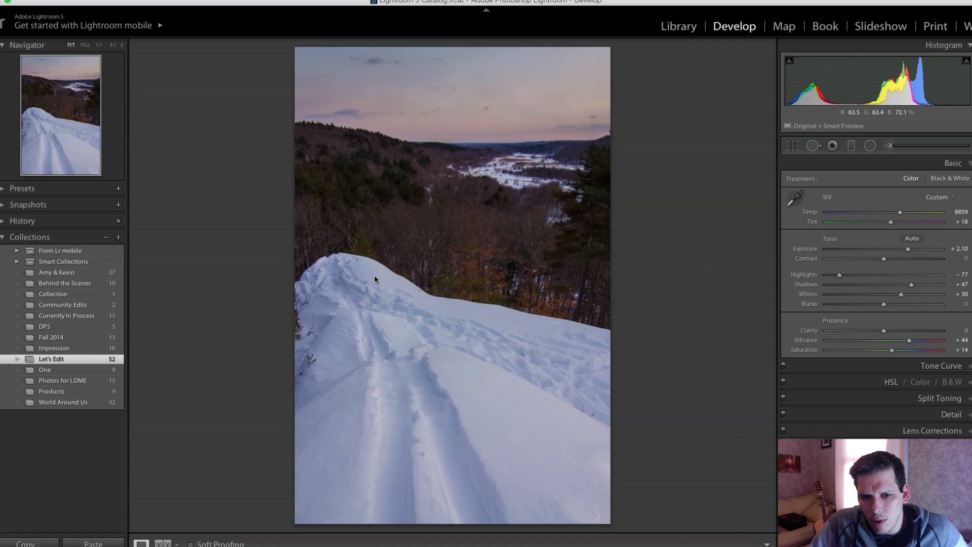
{"action": "left_click_drag", "start_coordinate": [884, 304], "coordinate": [878, 306]}
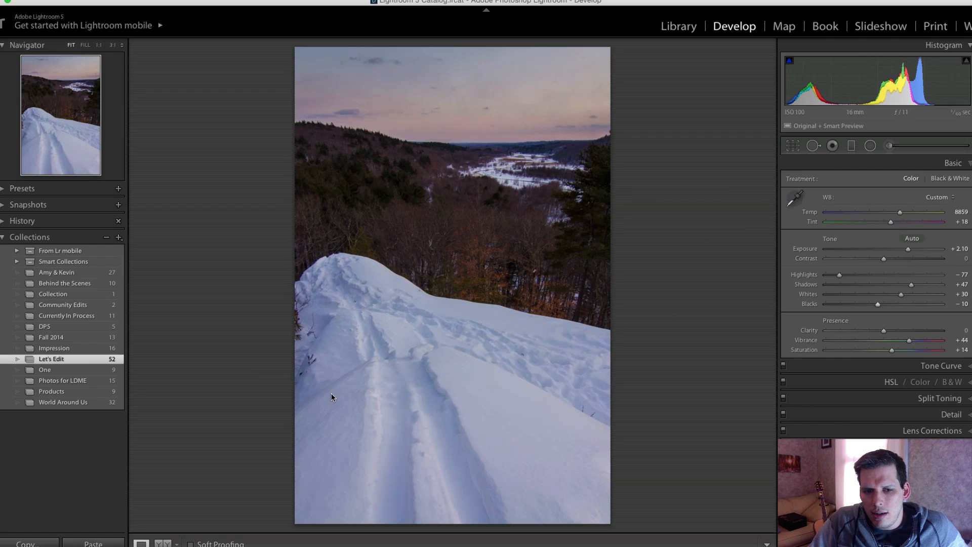
Heal away the two small twigs on the snow ridge near the photo's right edge with a size 21 Spot Removal brush
{"action": "left_click", "coordinate": [601, 415]}
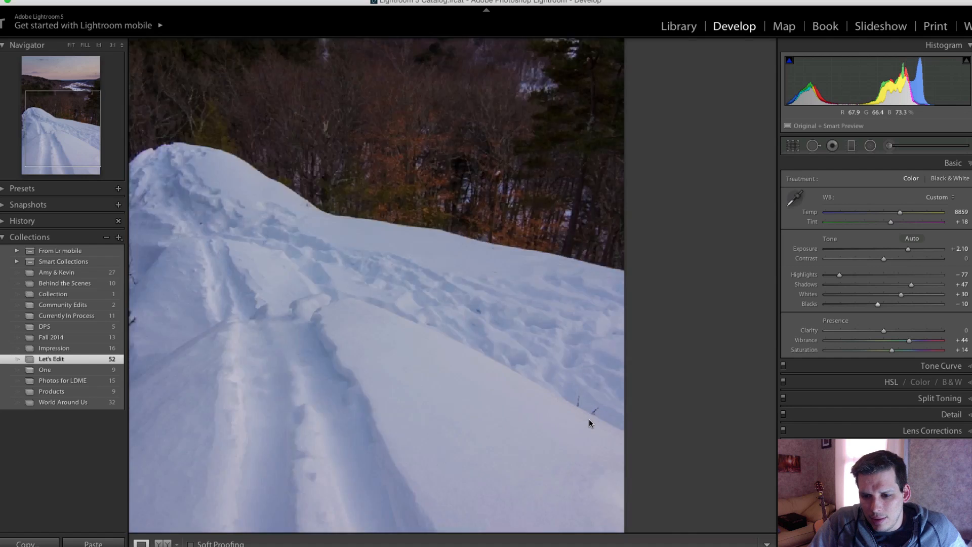
{"action": "left_click", "coordinate": [497, 306]}
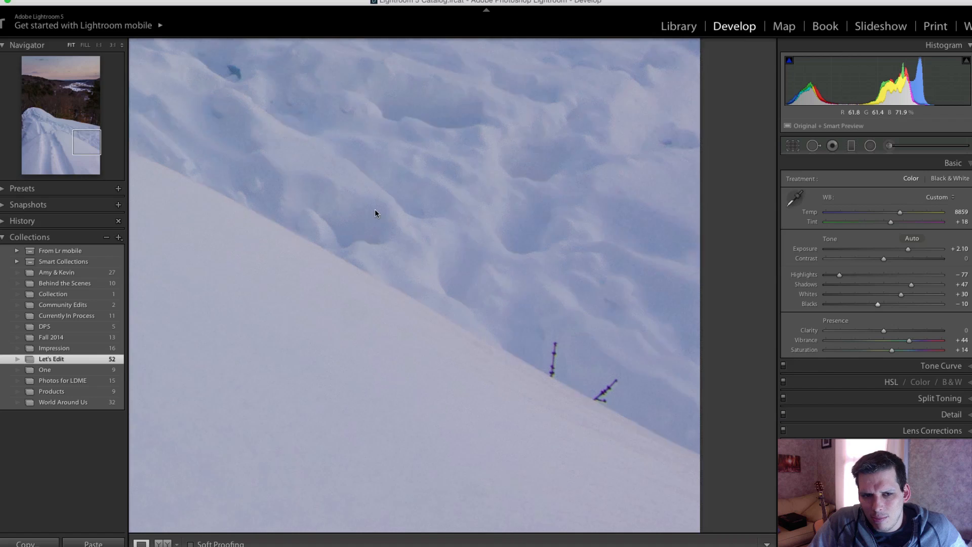
{"action": "left_click", "coordinate": [519, 353]}
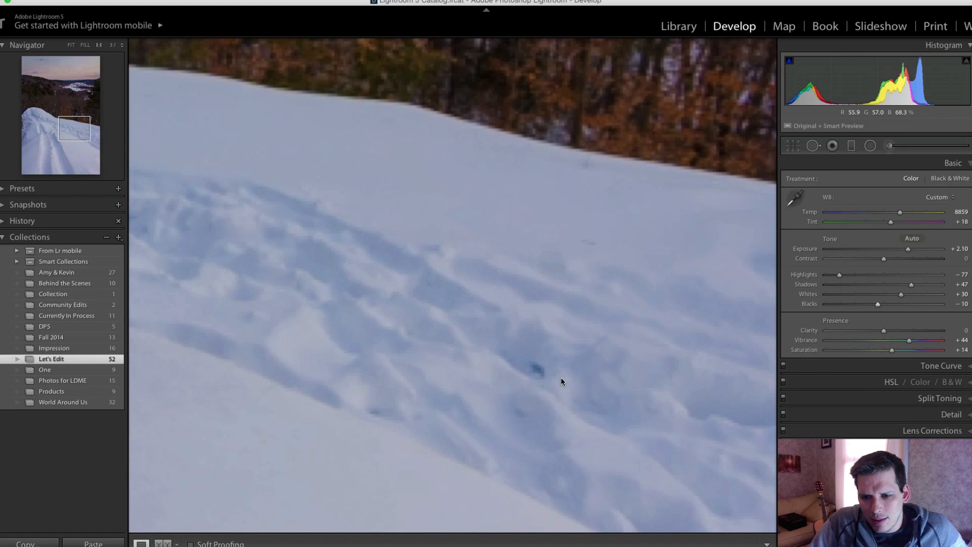
{"action": "left_click", "coordinate": [336, 332]}
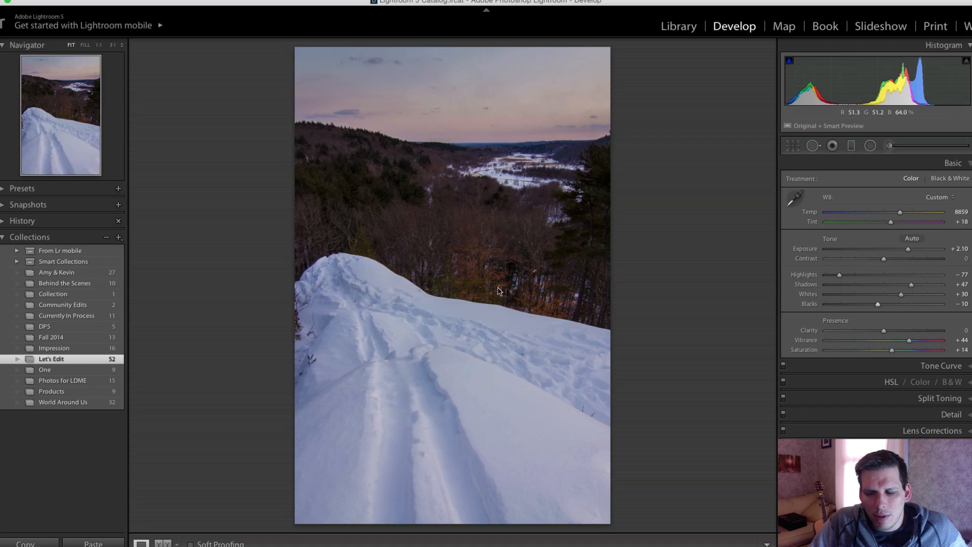
{"action": "left_click", "coordinate": [813, 145]}
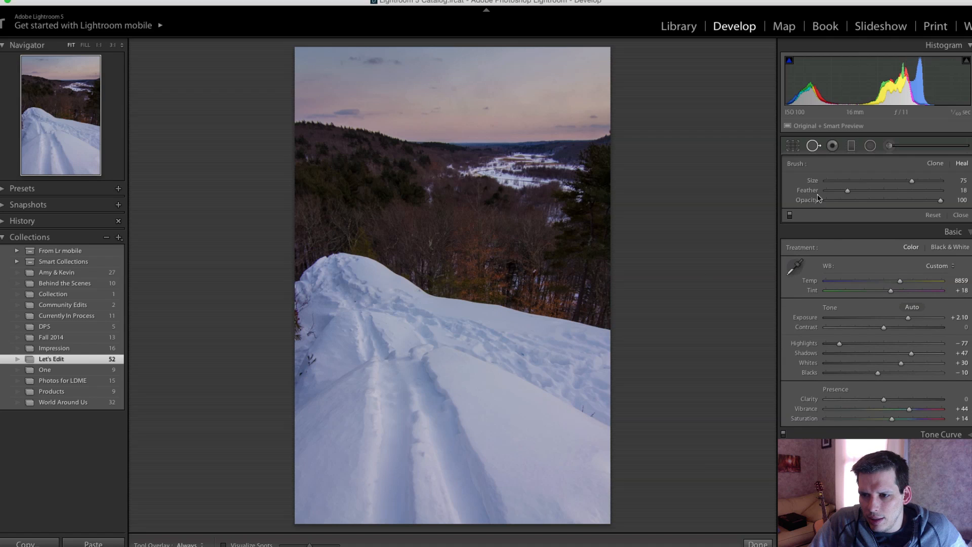
{"action": "left_click", "coordinate": [585, 413]}
{"action": "key", "text": "bracketleft"}
{"action": "key", "text": "bracketleft"}
{"action": "key", "text": "bracketleft"}
{"action": "key", "text": "bracketleft"}
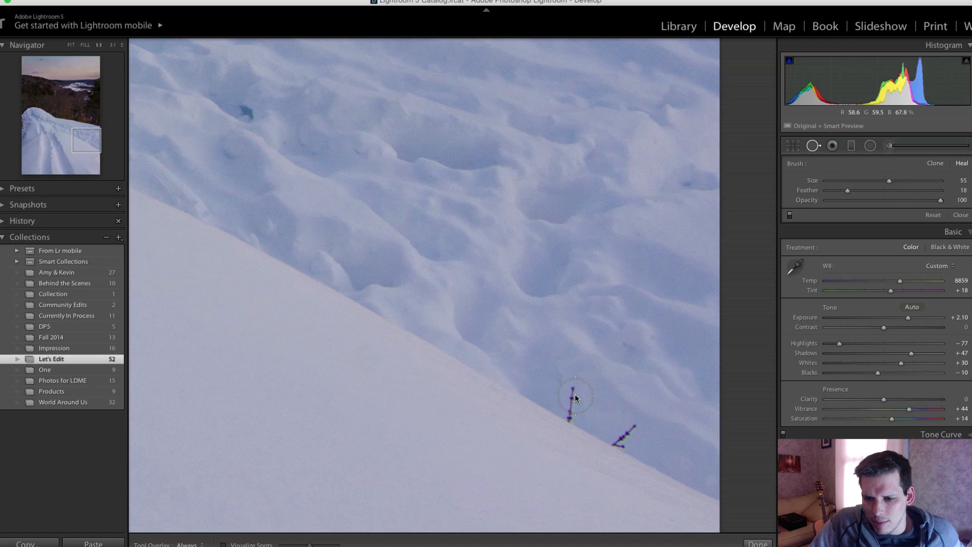
{"action": "key", "text": "bracketleft"}
{"action": "key", "text": "bracketleft"}
{"action": "key", "text": "bracketleft"}
{"action": "key", "text": "bracketleft"}
{"action": "key", "text": "bracketleft"}
{"action": "key", "text": "bracketleft"}
{"action": "key", "text": "bracketleft"}
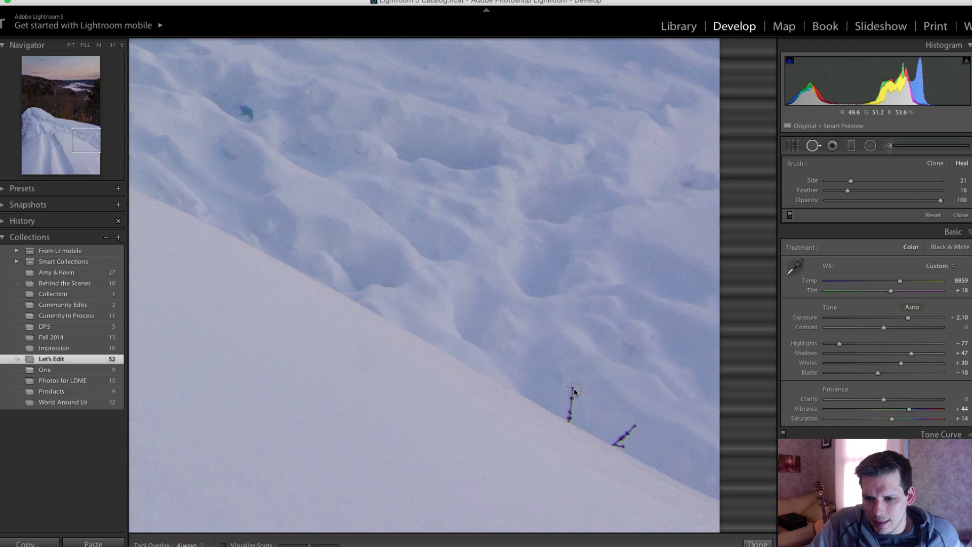
{"action": "mouse_move", "coordinate": [574, 391]}
{"action": "left_mouse_down"}
{"action": "mouse_move", "coordinate": [569, 423]}
{"action": "mouse_move", "coordinate": [630, 433]}
{"action": "mouse_move", "coordinate": [623, 441]}
{"action": "left_mouse_up"}
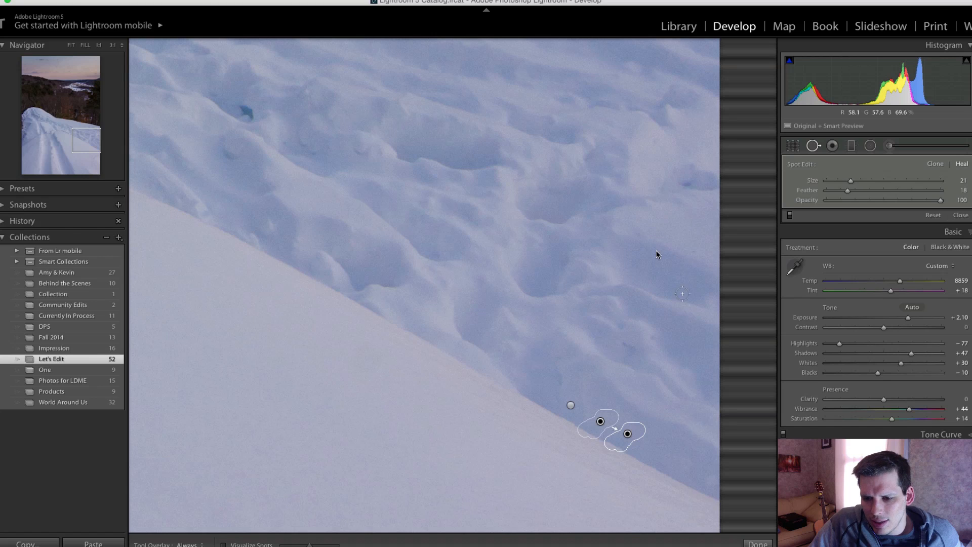
Heal away the dark spot among the footprints on the right-hand snow slope and finish the spot removal
{"action": "left_click", "coordinate": [244, 111]}
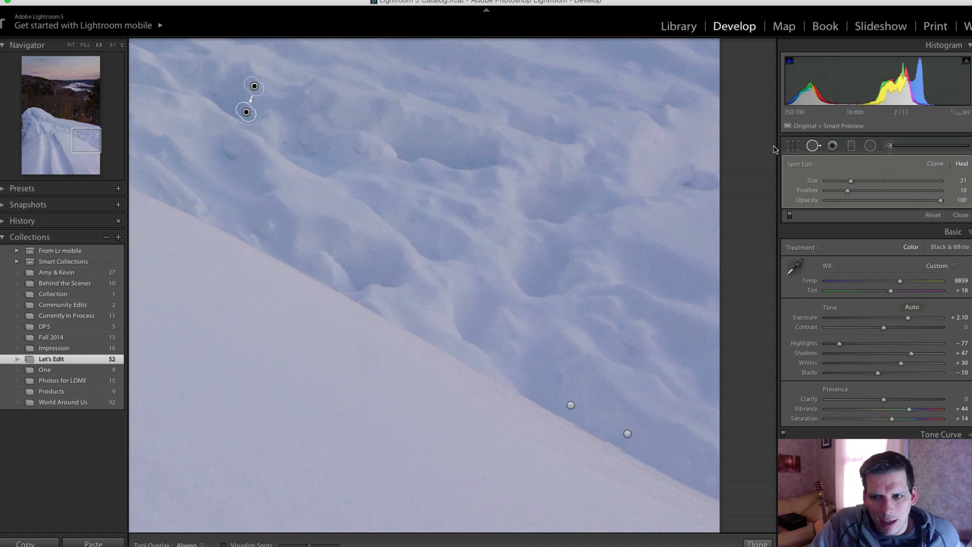
{"action": "left_click", "coordinate": [812, 146]}
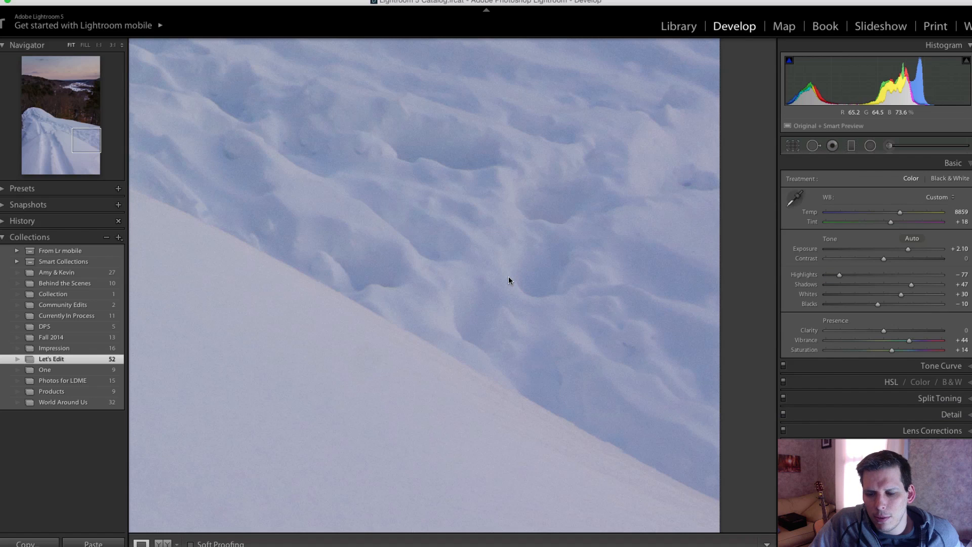
{"action": "left_click", "coordinate": [508, 275]}
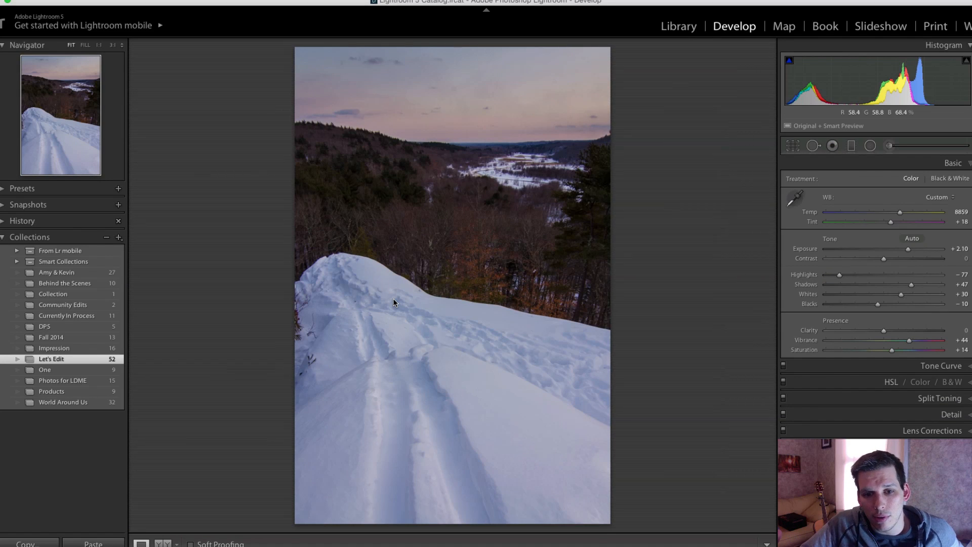
Heal away the dark speck among the footprints below the top of the snow mound
{"action": "left_click", "coordinate": [359, 302]}
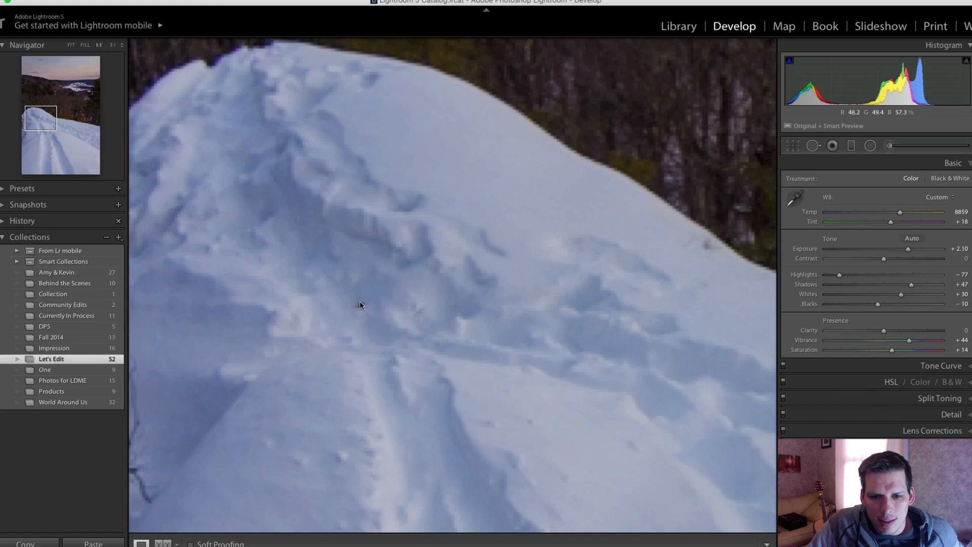
{"action": "left_click", "coordinate": [811, 148]}
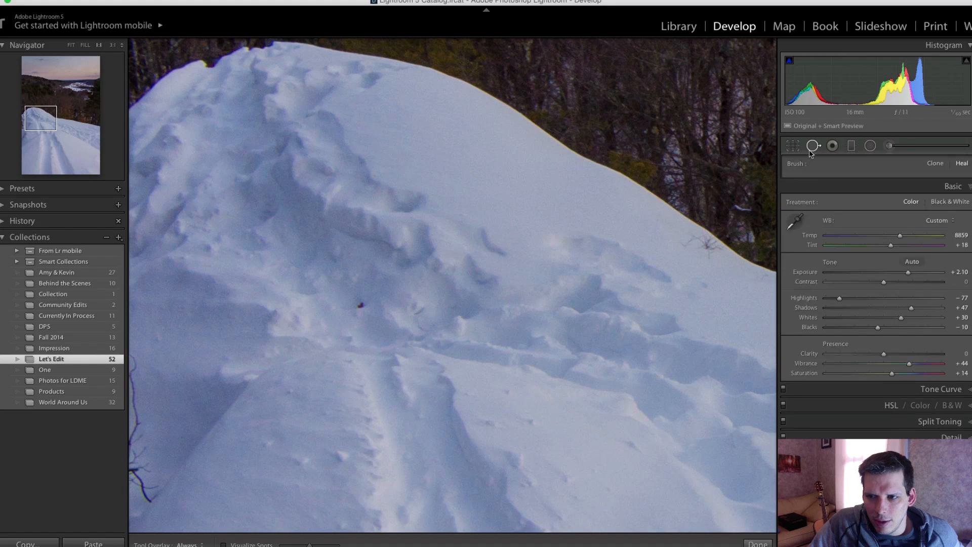
{"action": "left_click", "coordinate": [360, 304]}
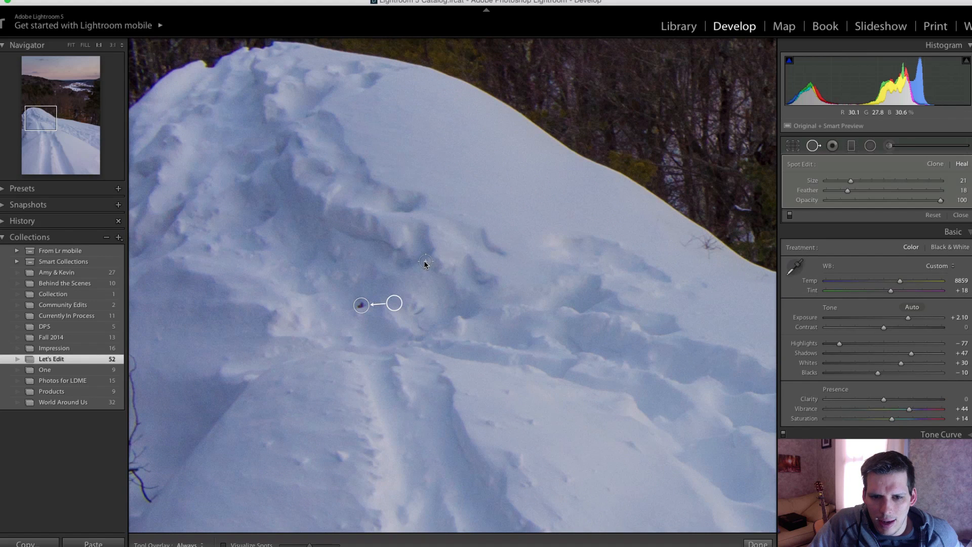
{"action": "left_click", "coordinate": [812, 146]}
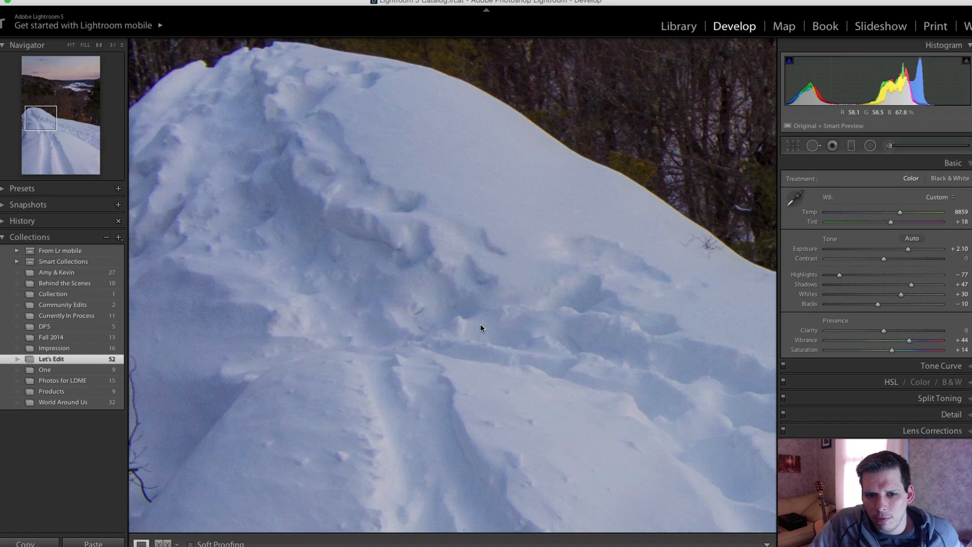
{"action": "left_click", "coordinate": [428, 316]}
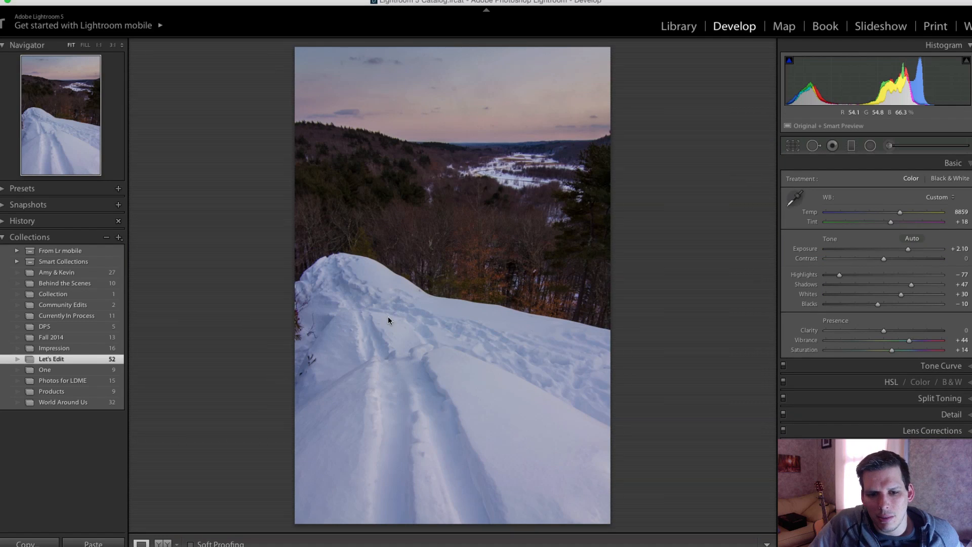
Heal away the evergreen sprig near the photo's left edge with a size 27 brush, sampling the snow directly below it
{"action": "left_click", "coordinate": [308, 369]}
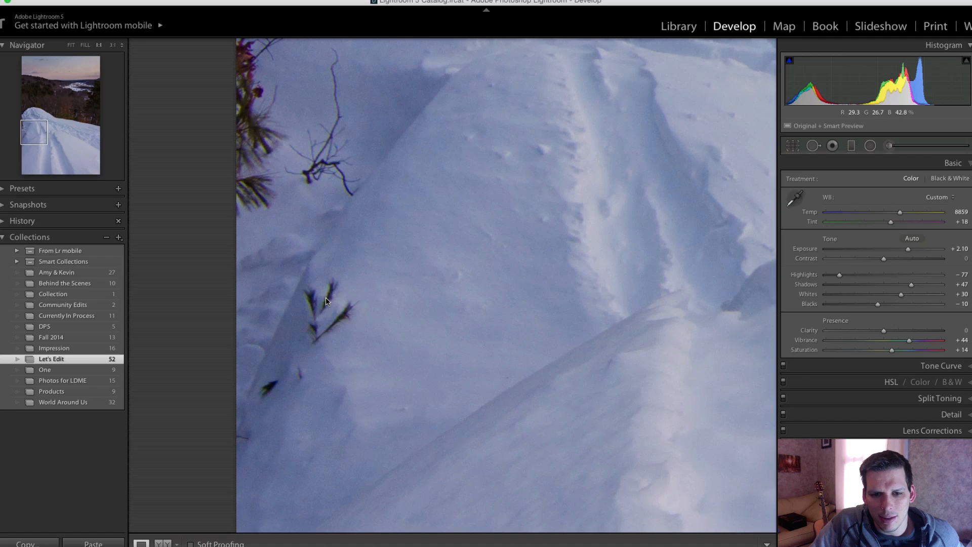
{"action": "key", "text": "q"}
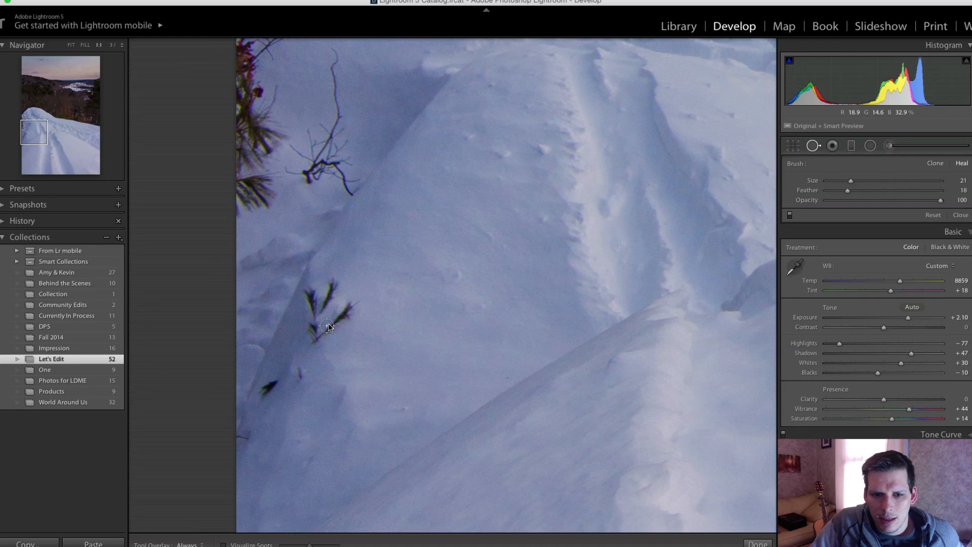
{"action": "scroll", "coordinate": [311, 349], "scroll_direction": "up", "scroll_amount": 3}
{"action": "mouse_move", "coordinate": [315, 334]}
{"action": "left_mouse_down"}
{"action": "mouse_move", "coordinate": [311, 298]}
{"action": "mouse_move", "coordinate": [332, 283]}
{"action": "mouse_move", "coordinate": [323, 306]}
{"action": "mouse_move", "coordinate": [340, 320]}
{"action": "mouse_move", "coordinate": [326, 333]}
{"action": "mouse_move", "coordinate": [356, 307]}
{"action": "left_mouse_up"}
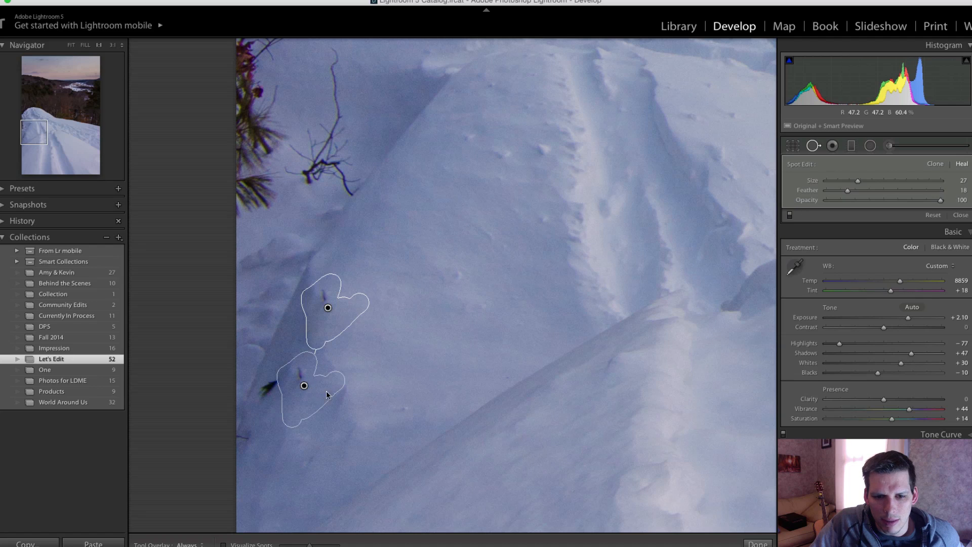
{"action": "left_click_drag", "start_coordinate": [327, 394], "coordinate": [351, 381]}
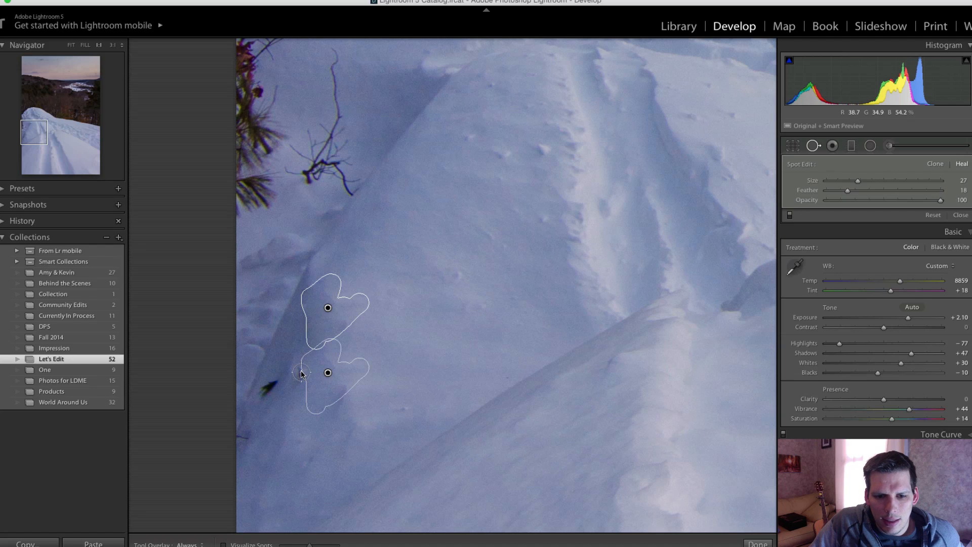
Heal away the remaining small sprigs and specks in the snow below the removed evergreen sprig
{"action": "left_click", "coordinate": [301, 372]}
{"action": "left_click_drag", "start_coordinate": [277, 384], "coordinate": [265, 397]}
{"action": "left_click_drag", "start_coordinate": [303, 324], "coordinate": [307, 324]}
{"action": "left_click", "coordinate": [244, 436]}
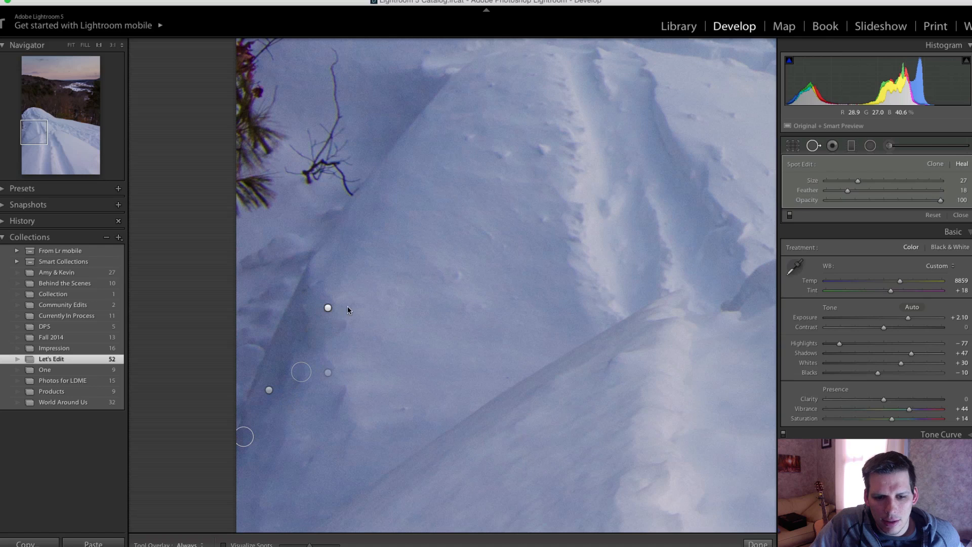
{"action": "left_click", "coordinate": [328, 307]}
{"action": "left_click", "coordinate": [811, 146]}
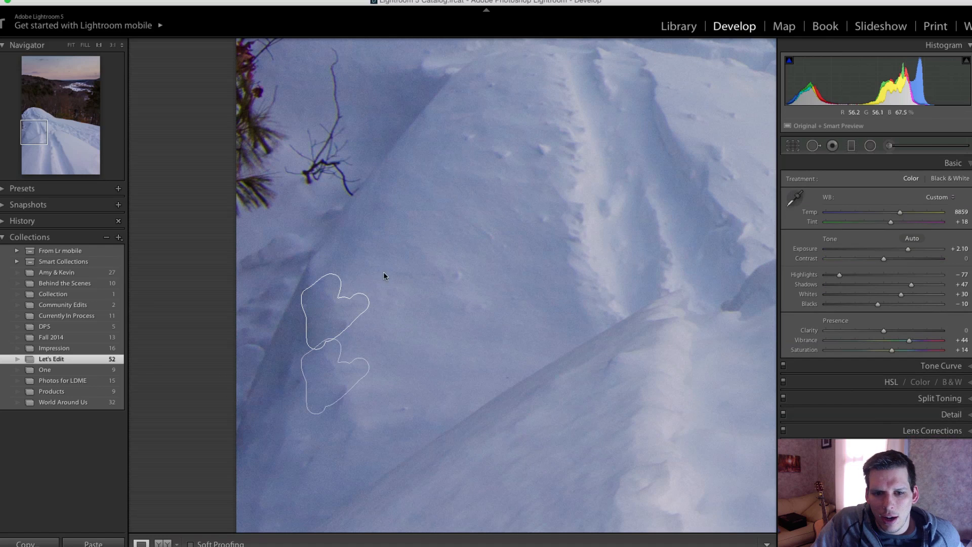
{"action": "left_click", "coordinate": [383, 286]}
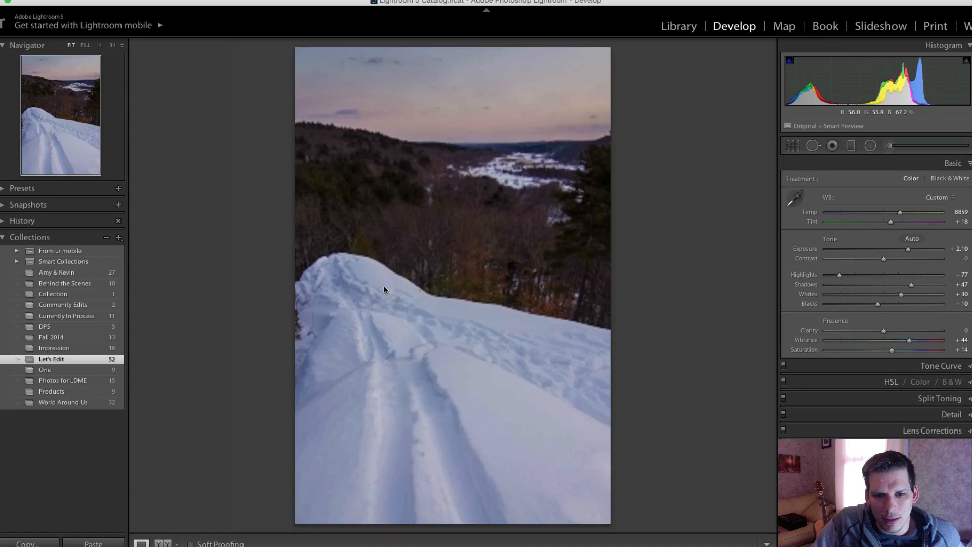
Crop the photo slightly tighter at a 2 x 3 / 4 x 6 aspect to trim the bushes at its left edge
{"action": "left_click", "coordinate": [313, 329]}
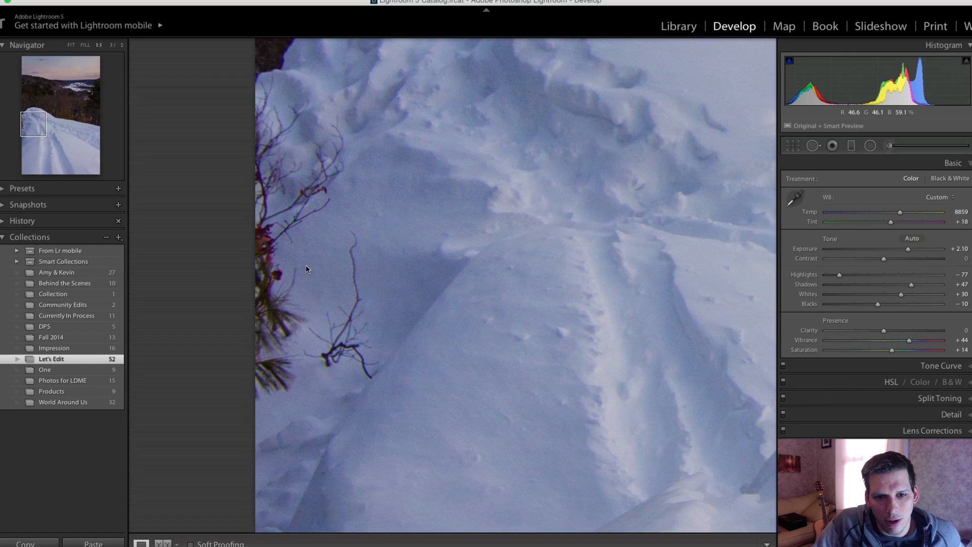
{"action": "left_click", "coordinate": [366, 356]}
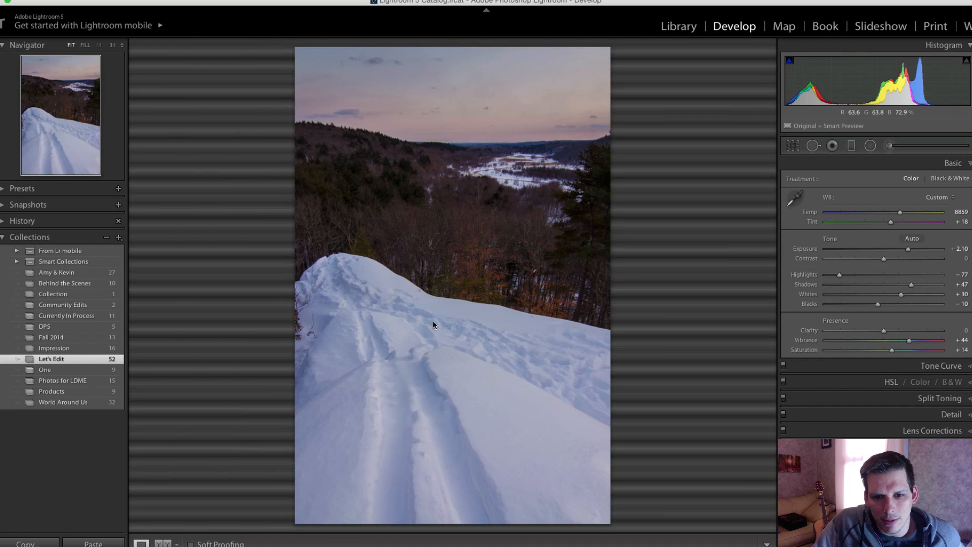
{"action": "left_click", "coordinate": [792, 145]}
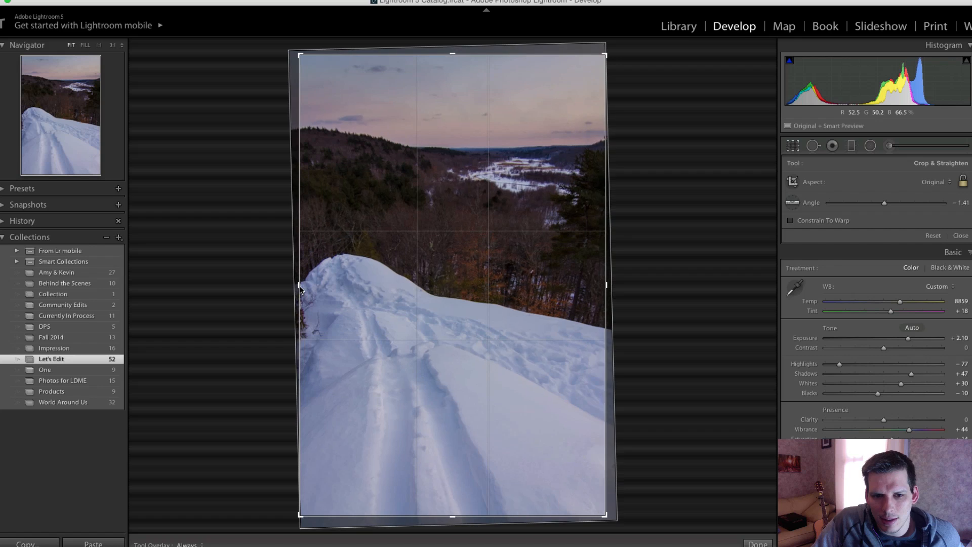
{"action": "left_click_drag", "start_coordinate": [300, 287], "coordinate": [302, 284]}
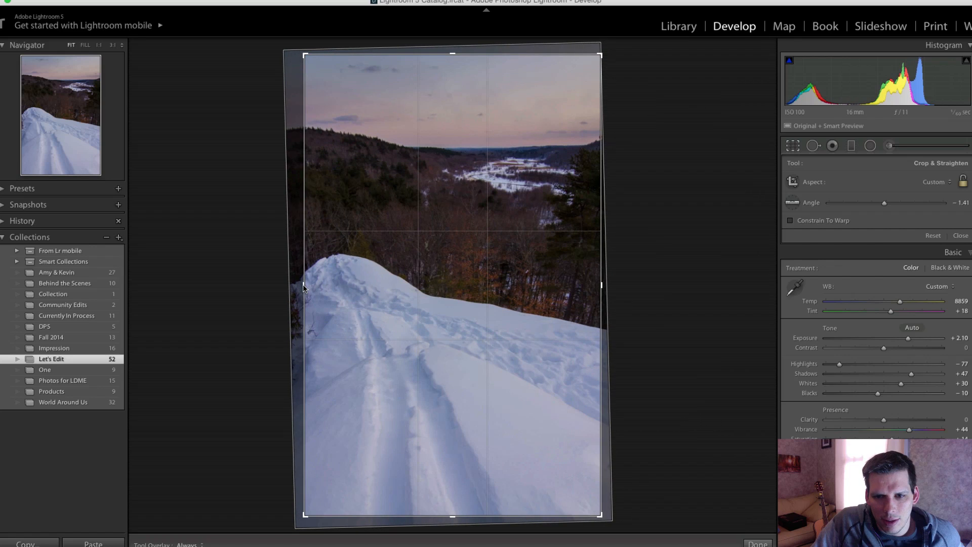
{"action": "left_click_drag", "start_coordinate": [456, 55], "coordinate": [449, 65]}
{"action": "left_click_drag", "start_coordinate": [453, 281], "coordinate": [438, 289]}
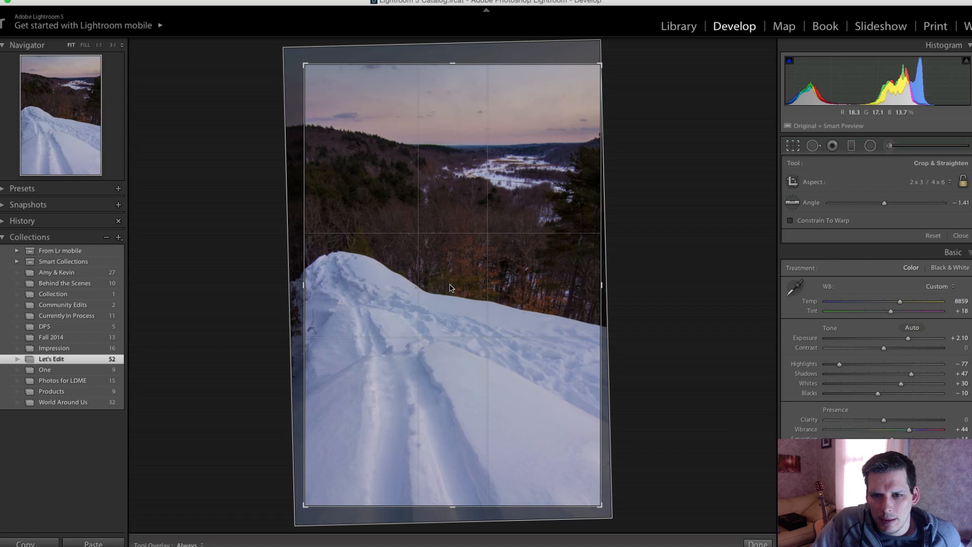
{"action": "key", "text": "Return"}
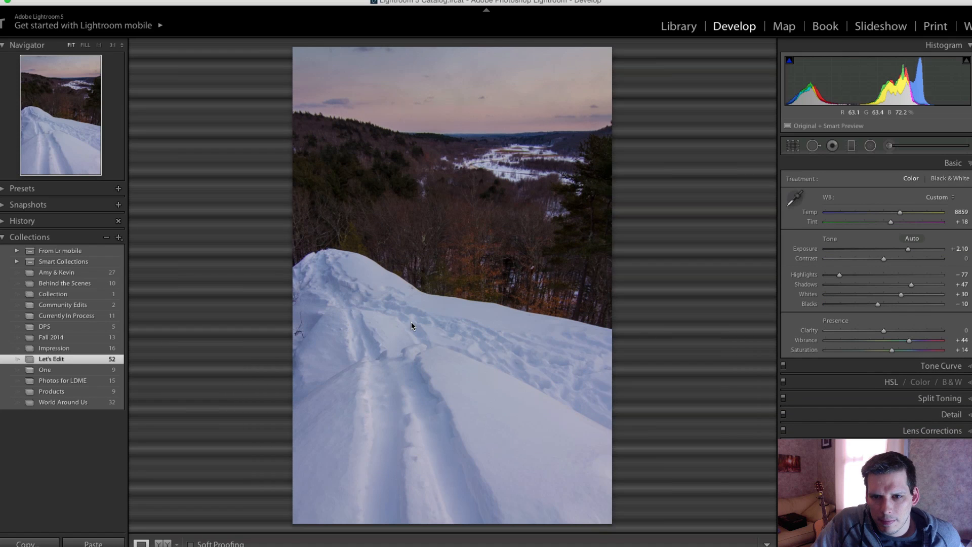
Heal away the bare branch at the photo's left edge, moving its sample source to the nearby snow just above and beside it
{"action": "left_click", "coordinate": [300, 360]}
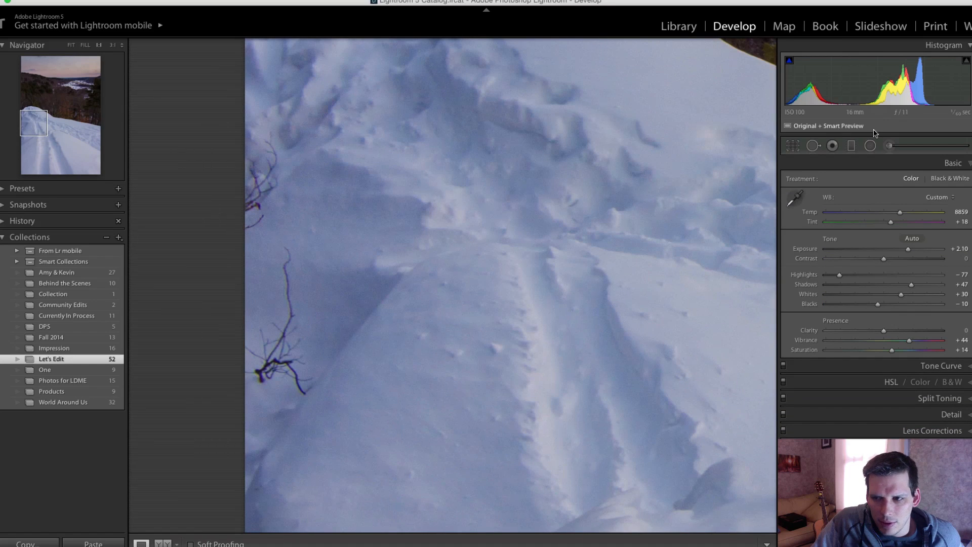
{"action": "left_click", "coordinate": [817, 147]}
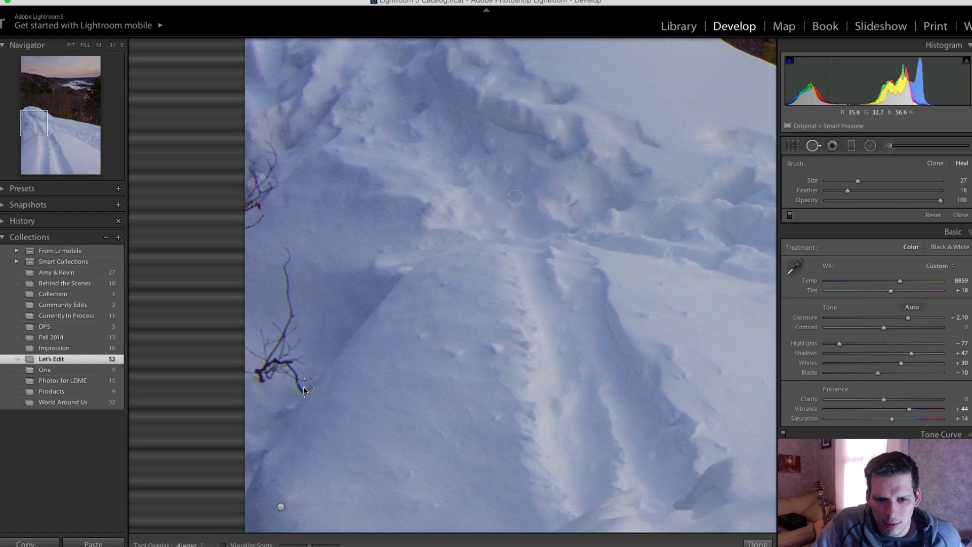
{"action": "mouse_move", "coordinate": [304, 388]}
{"action": "left_mouse_down"}
{"action": "mouse_move", "coordinate": [285, 361]}
{"action": "mouse_move", "coordinate": [261, 375]}
{"action": "mouse_move", "coordinate": [251, 356]}
{"action": "mouse_move", "coordinate": [284, 338]}
{"action": "mouse_move", "coordinate": [301, 344]}
{"action": "mouse_move", "coordinate": [286, 312]}
{"action": "mouse_move", "coordinate": [284, 243]}
{"action": "left_mouse_up"}
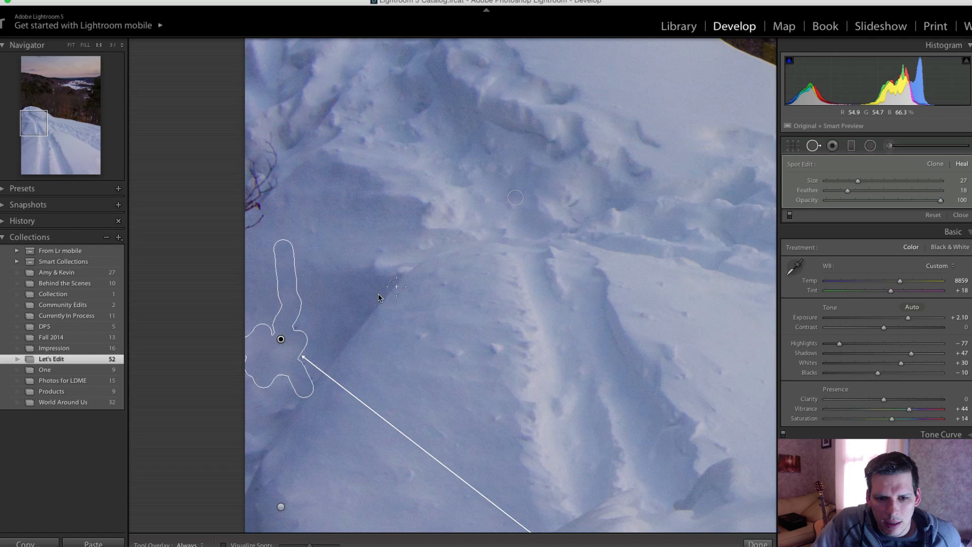
{"action": "key", "text": "z"}
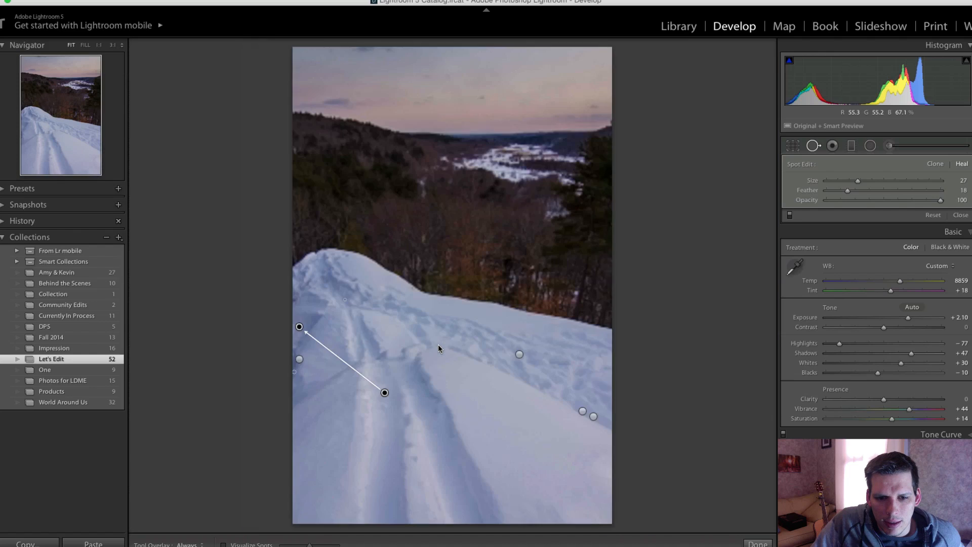
{"action": "left_click_drag", "start_coordinate": [385, 394], "coordinate": [304, 316]}
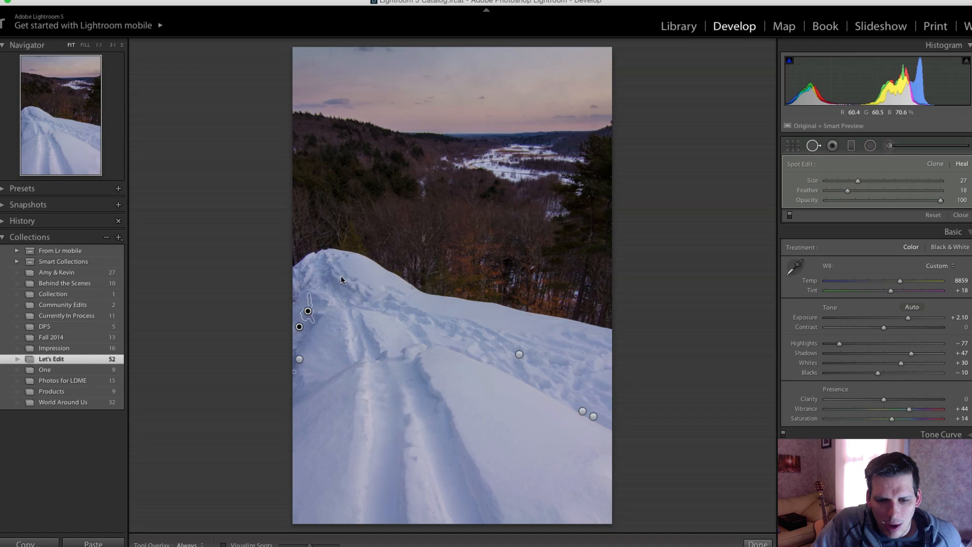
{"action": "left_click", "coordinate": [812, 146]}
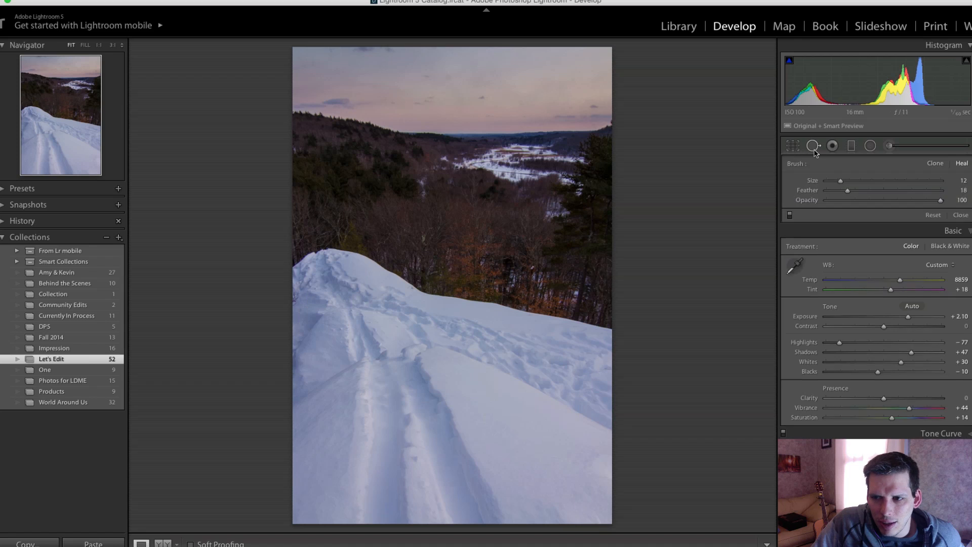
Heal a blemish and the remaining bare twigs in the snow at the left edge with a size 24 brush, moving the twigs' sample source closer
{"action": "left_click", "coordinate": [303, 329]}
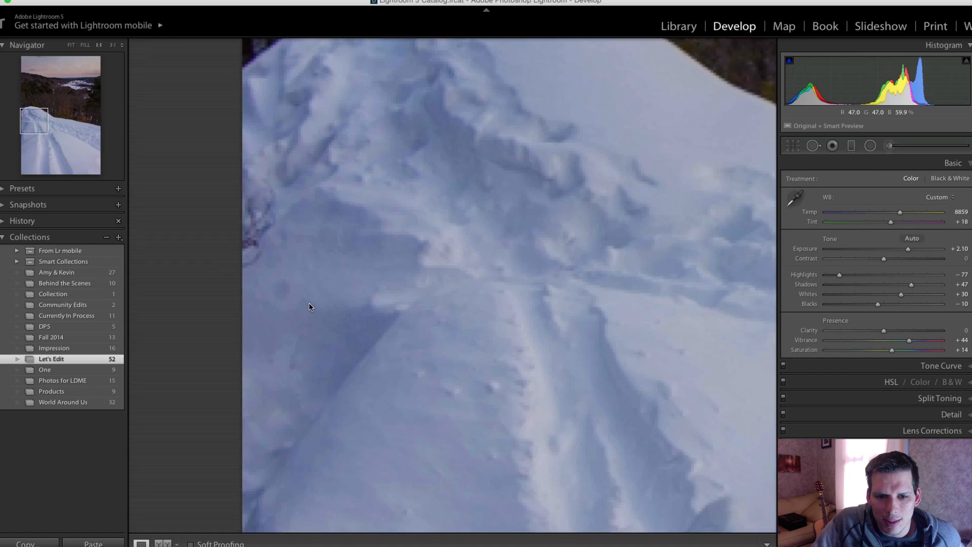
{"action": "left_click", "coordinate": [812, 146]}
{"action": "left_click_drag", "start_coordinate": [304, 367], "coordinate": [292, 356]}
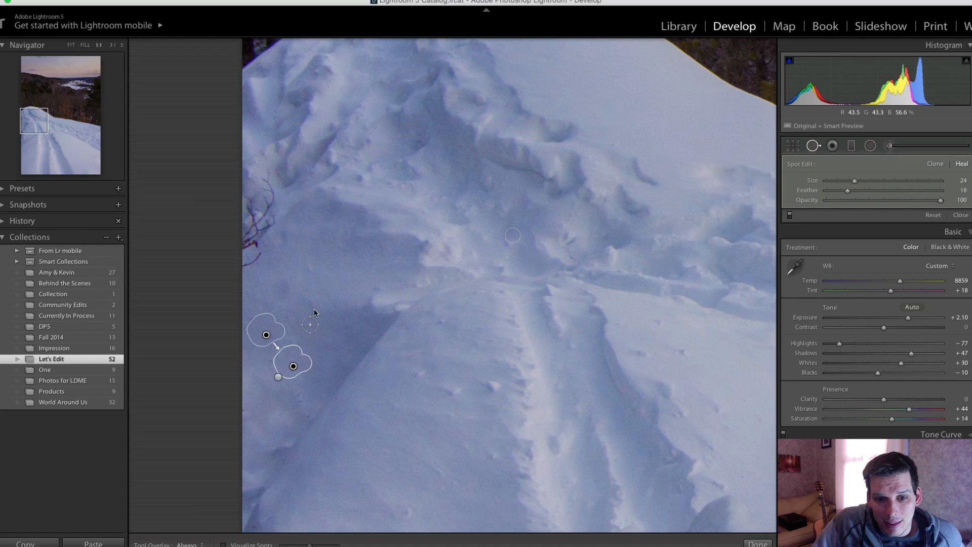
{"action": "mouse_move", "coordinate": [267, 259]}
{"action": "left_mouse_down"}
{"action": "mouse_move", "coordinate": [246, 259]}
{"action": "mouse_move", "coordinate": [255, 205]}
{"action": "mouse_move", "coordinate": [266, 218]}
{"action": "mouse_move", "coordinate": [270, 210]}
{"action": "mouse_move", "coordinate": [267, 176]}
{"action": "mouse_move", "coordinate": [260, 193]}
{"action": "left_mouse_up"}
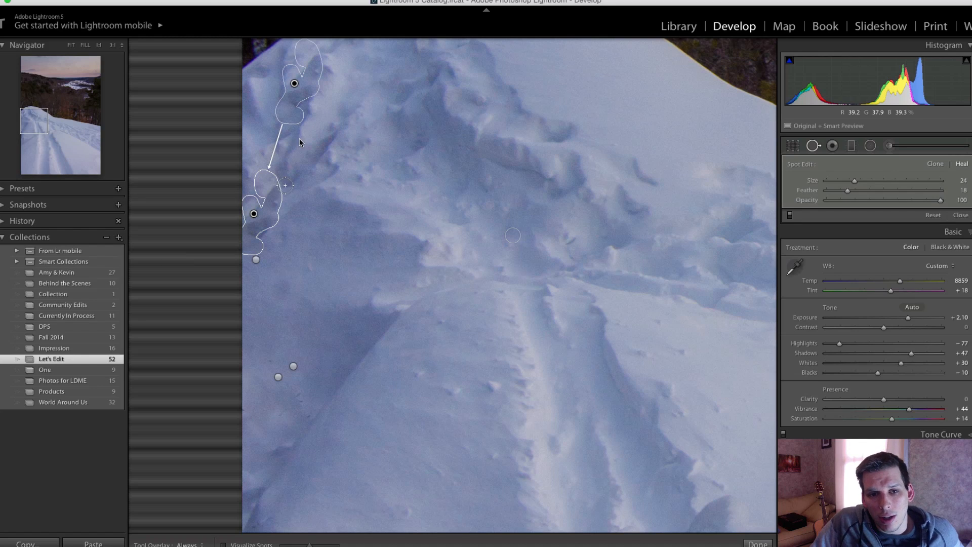
{"action": "left_click_drag", "start_coordinate": [299, 117], "coordinate": [301, 165]}
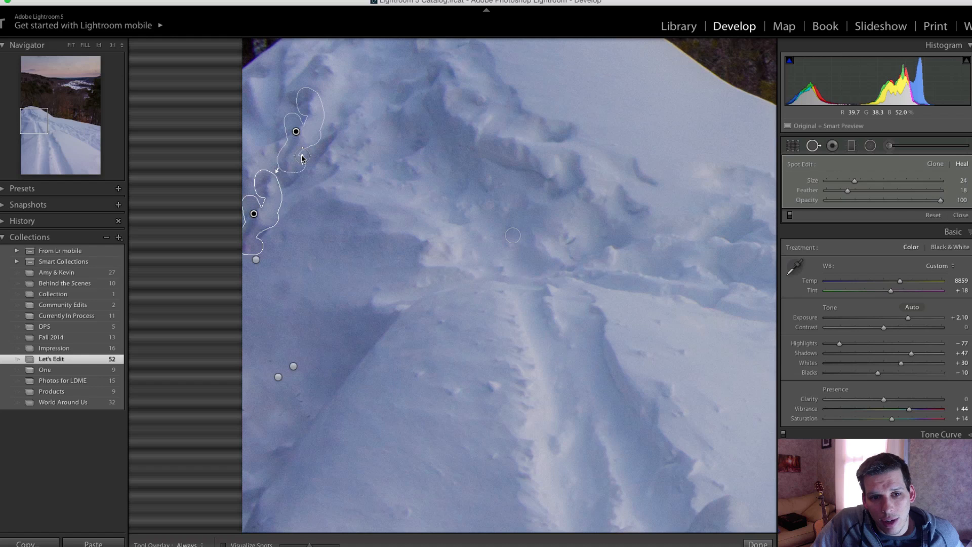
{"action": "left_click", "coordinate": [813, 145]}
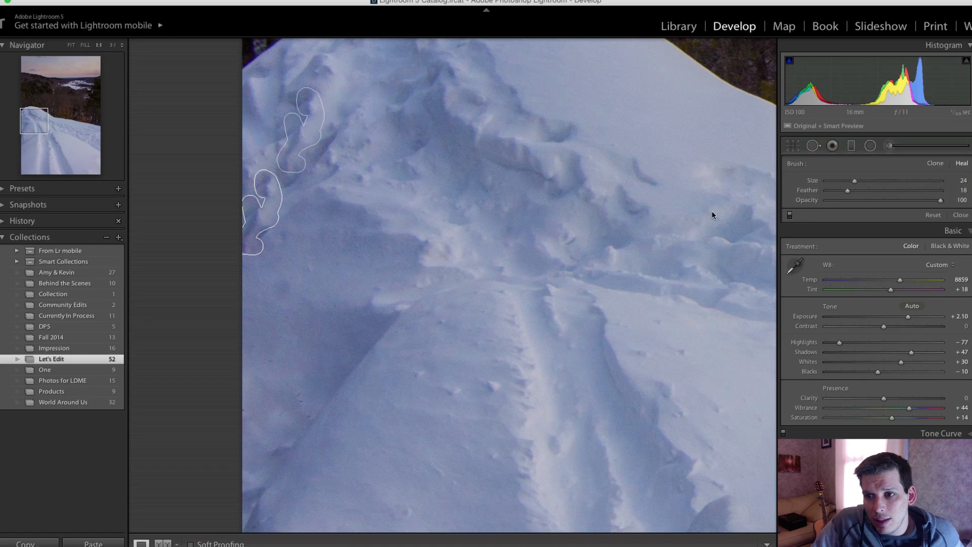
{"action": "left_click", "coordinate": [599, 247]}
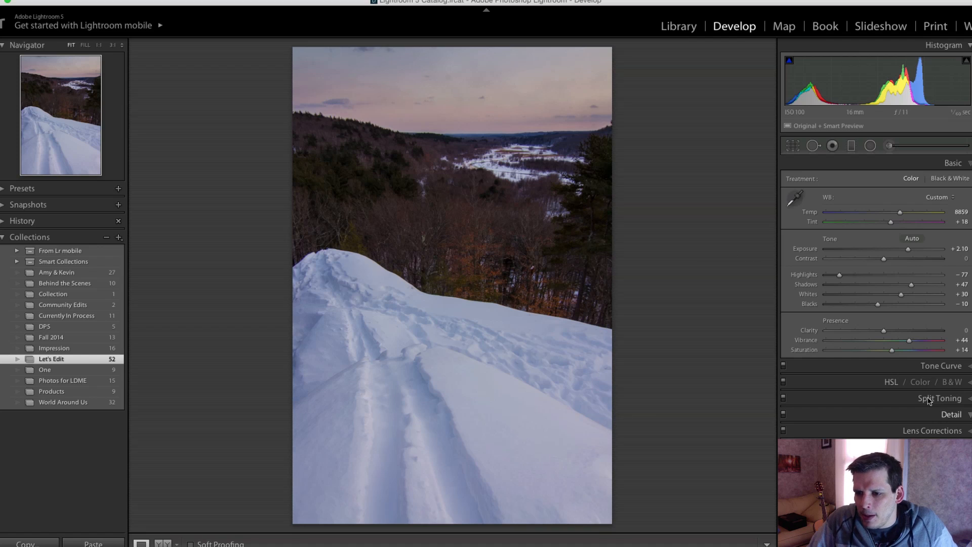
Sharpen the photo with Amount 78, Radius 1.6, Detail 46 and Masking 38
{"action": "left_click", "coordinate": [934, 414]}
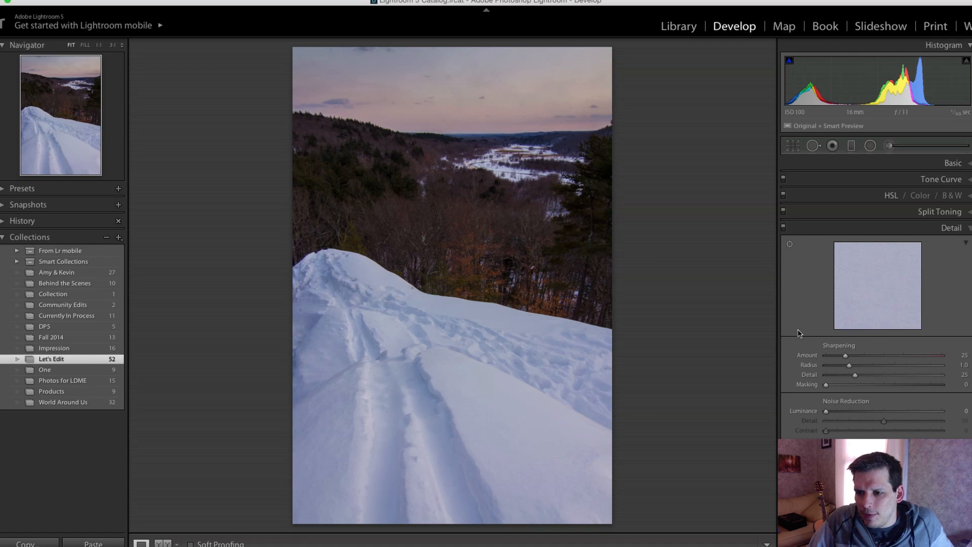
{"action": "left_click", "coordinate": [878, 358]}
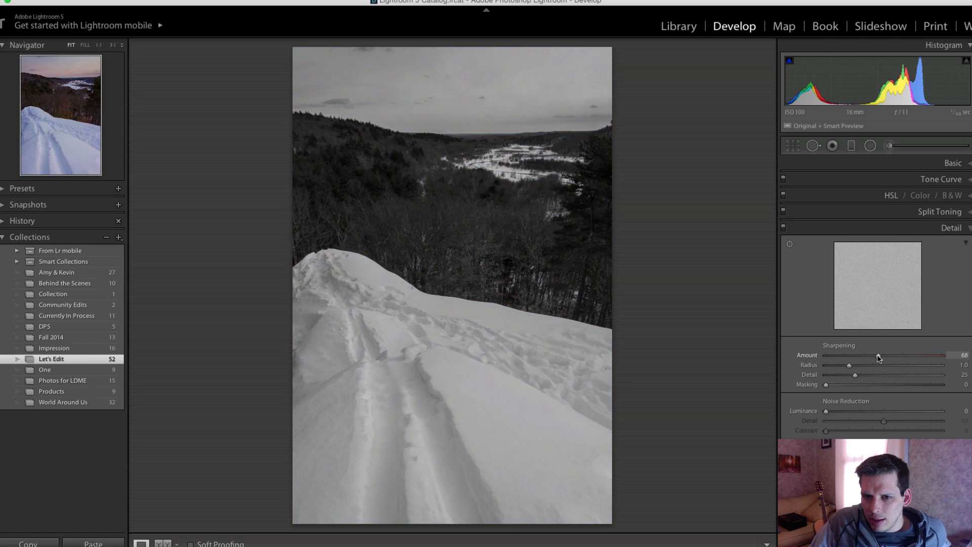
{"action": "left_click_drag", "start_coordinate": [881, 356], "coordinate": [870, 389]}
{"action": "left_click", "coordinate": [872, 366], "text": "alt"}
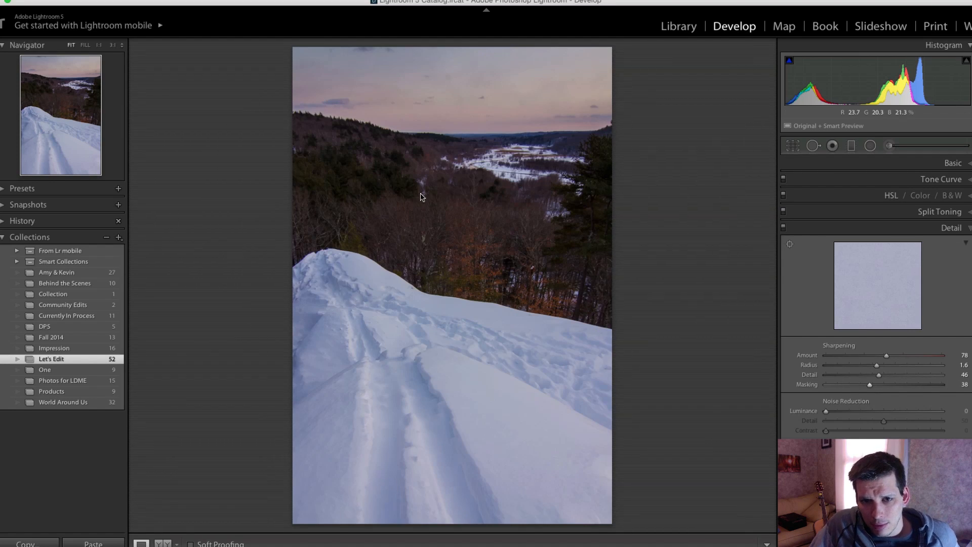
Brighten the dark wooded hillside with an adjustment brush at Exposure 0.29, Shadows 50 and Flow 28 with Auto Mask, hiding the edit pins
{"action": "left_click", "coordinate": [952, 163]}
{"action": "left_click", "coordinate": [889, 146]}
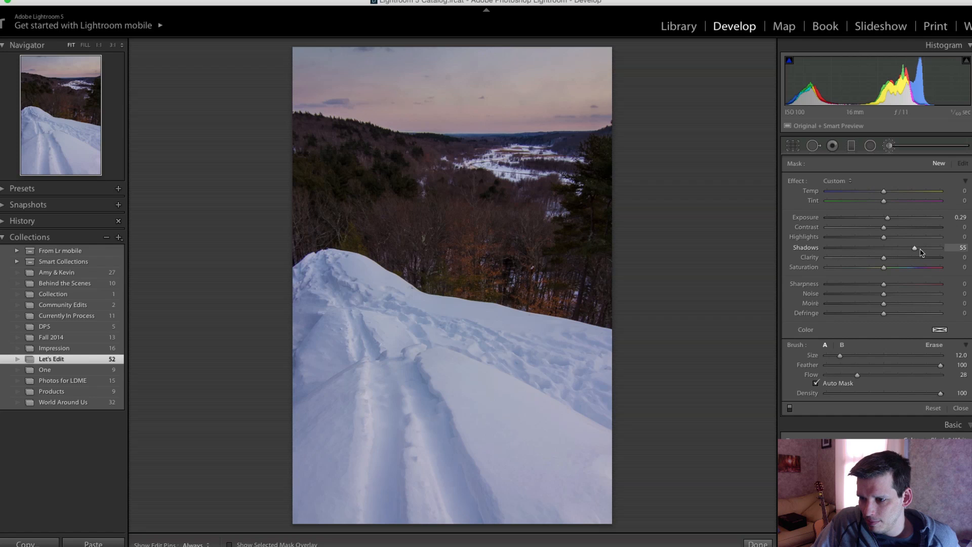
{"action": "left_click_drag", "start_coordinate": [920, 249], "coordinate": [908, 249]}
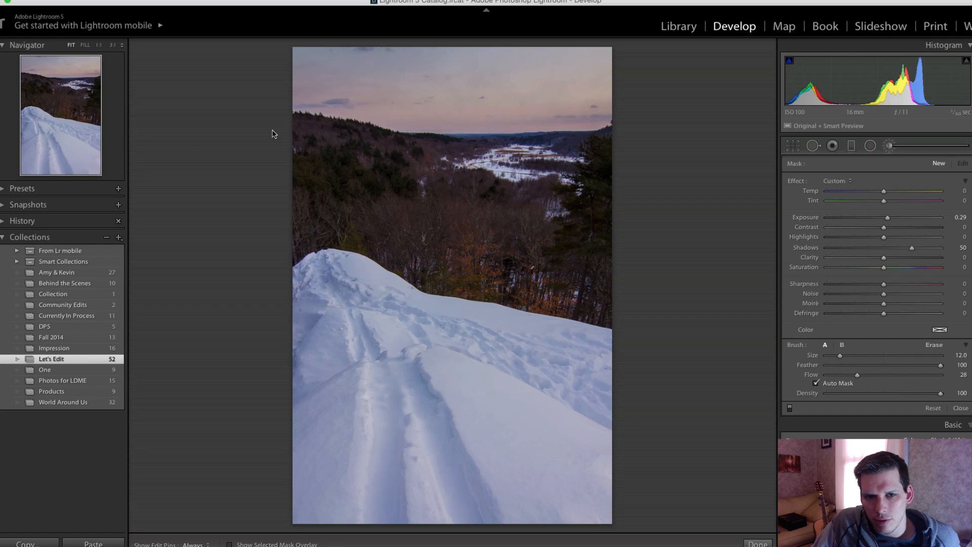
{"action": "scroll", "coordinate": [301, 139], "scroll_direction": "down", "scroll_amount": 6}
{"action": "key", "text": "h"}
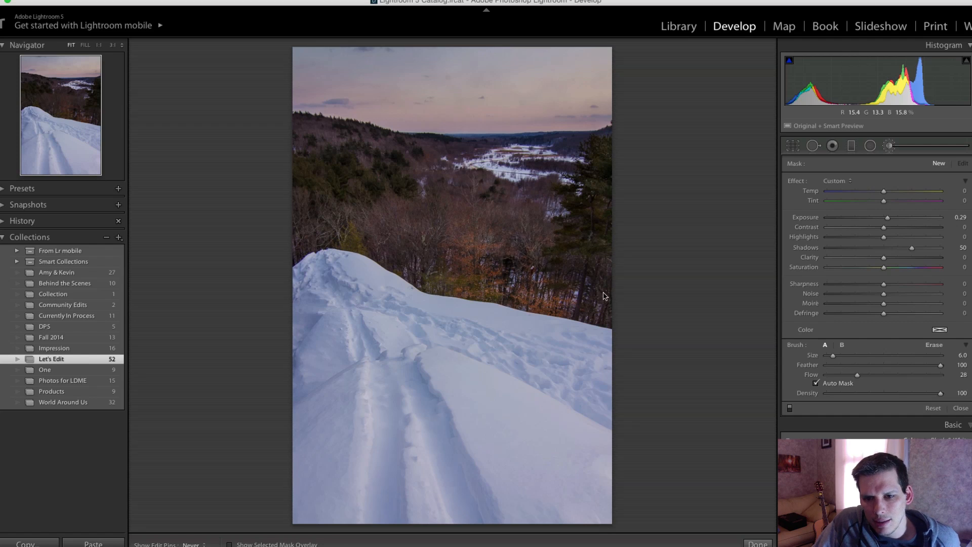
Enlarge the adjustment brush to size 9 and brighten the trees at the photo's right edge and around the snowy valley
{"action": "key", "text": "bracketright"}
{"action": "key", "text": "bracketright"}
{"action": "key", "text": "bracketright"}
{"action": "left_click_drag", "start_coordinate": [545, 275], "coordinate": [645, 268]}
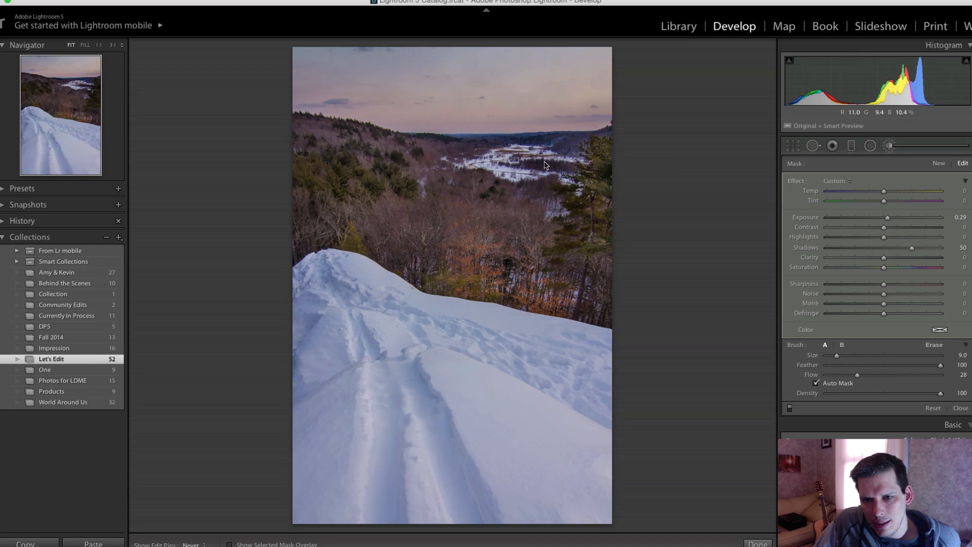
{"action": "left_click_drag", "start_coordinate": [526, 163], "coordinate": [617, 185]}
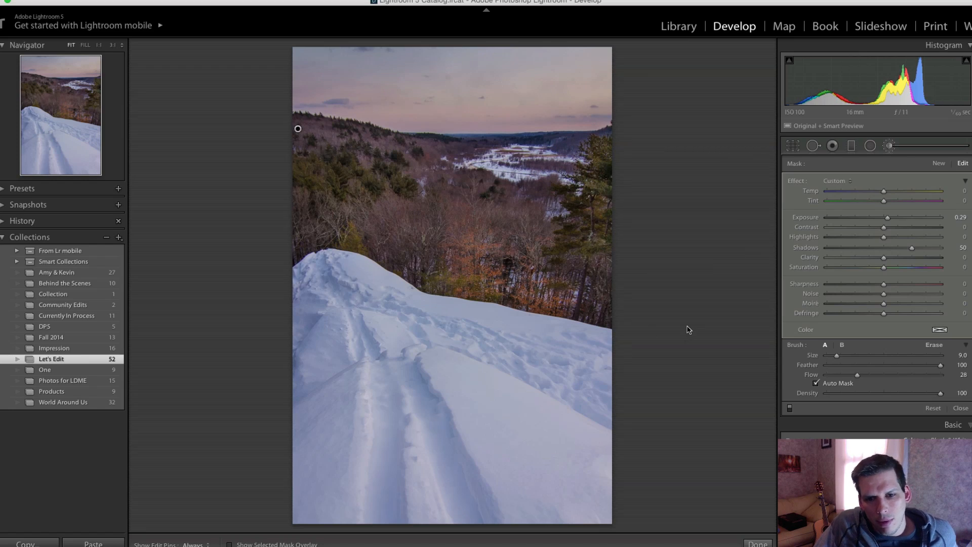
Synchronize the develop settings, including local adjustments and spot removal but not the crop, to the other selected photos
{"action": "mouse_move", "coordinate": [830, 544]}
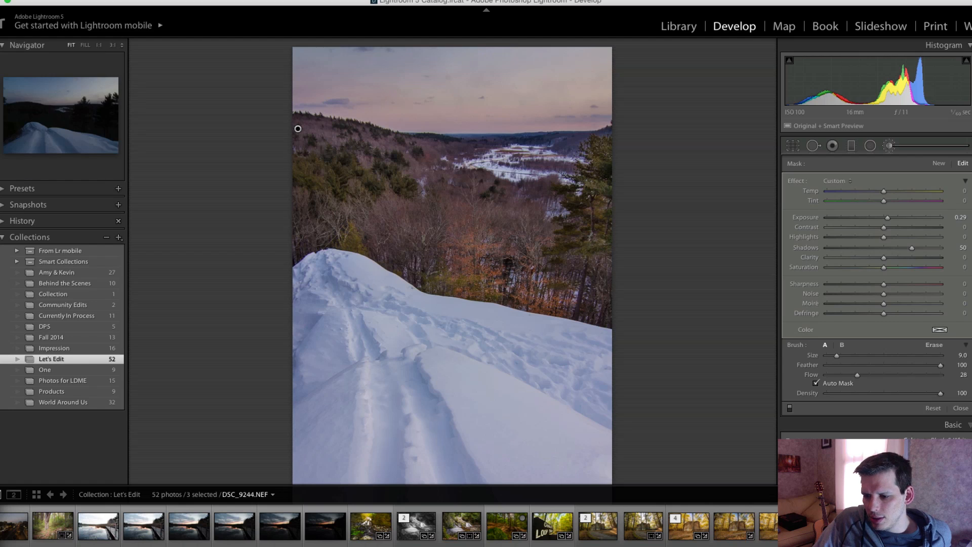
{"action": "scroll", "coordinate": [839, 409], "scroll_direction": "down", "scroll_amount": 2}
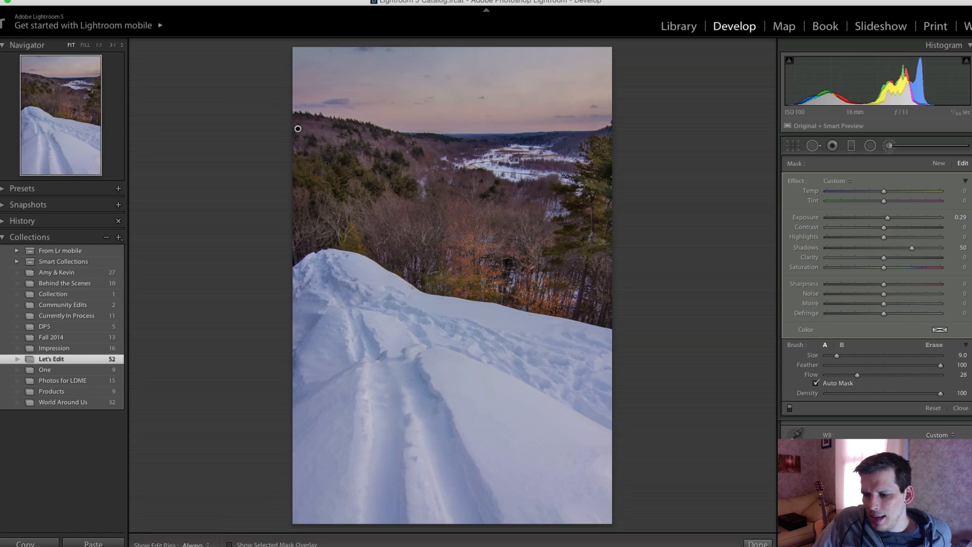
{"action": "left_click", "coordinate": [830, 544]}
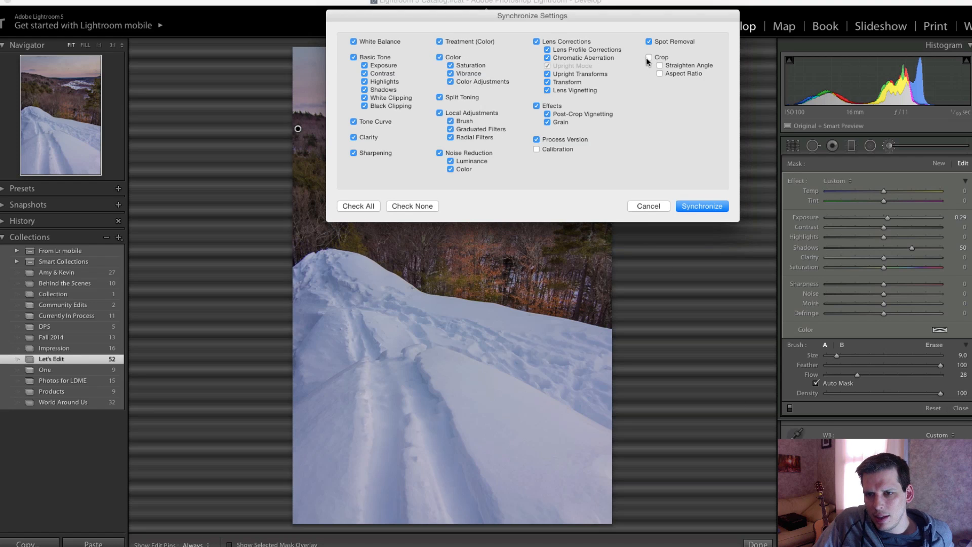
{"action": "left_click", "coordinate": [697, 208]}
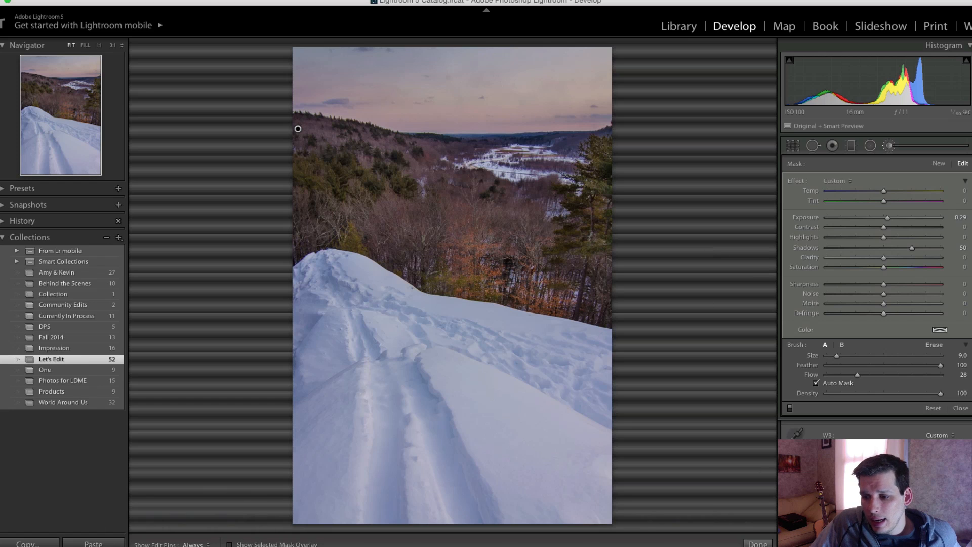
Delete the synchronized adjustment brush edit from each of the two landscape-format overlook photos
{"action": "key", "text": "F6"}
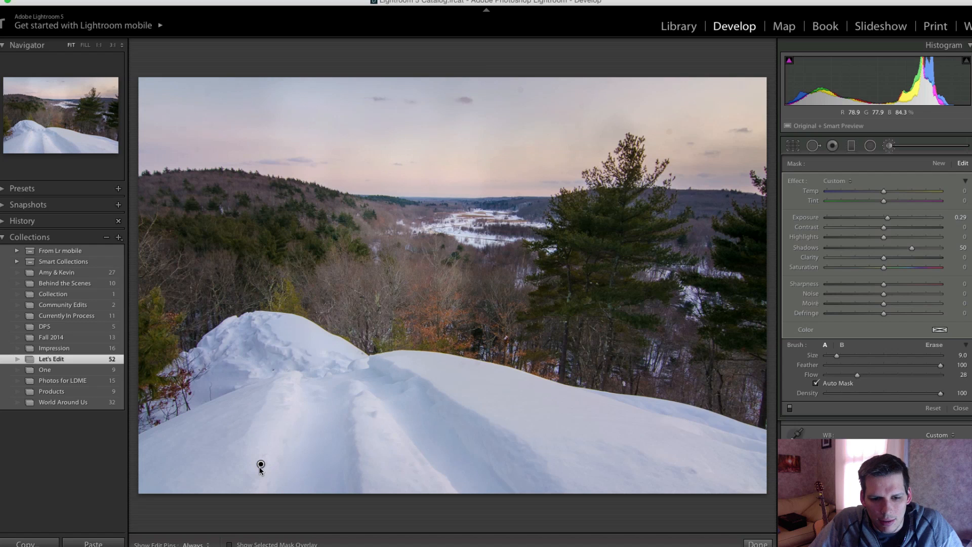
{"action": "key", "text": "Delete"}
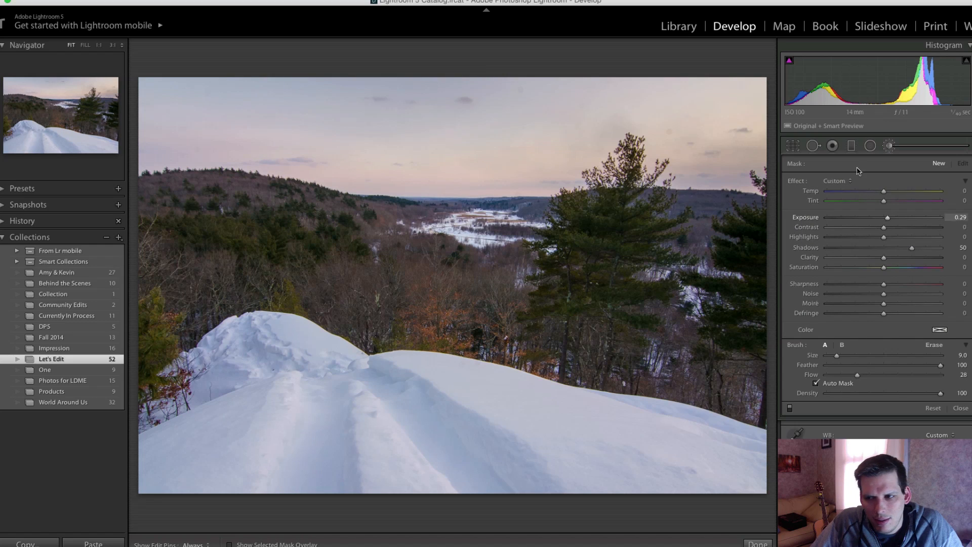
{"action": "mouse_move", "coordinate": [860, 541]}
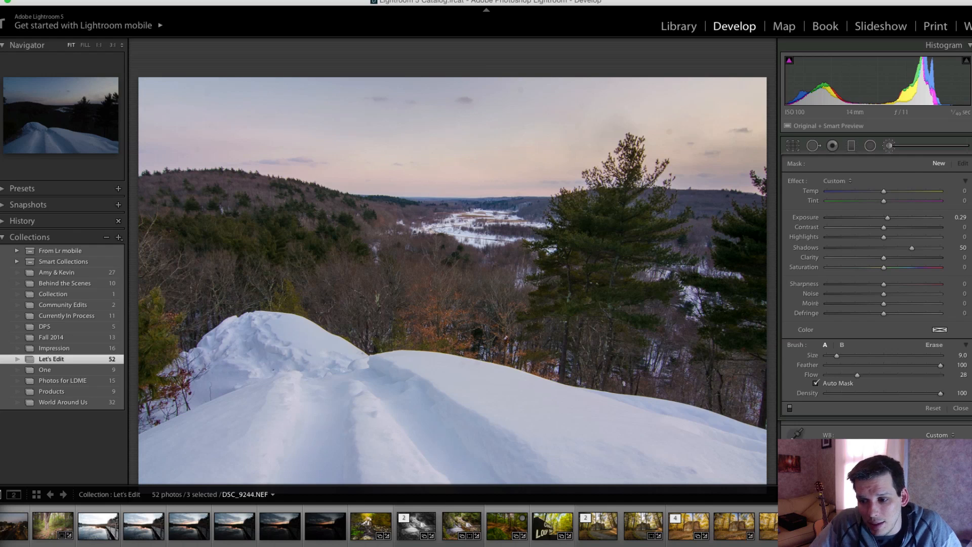
{"action": "key", "text": "super+z"}
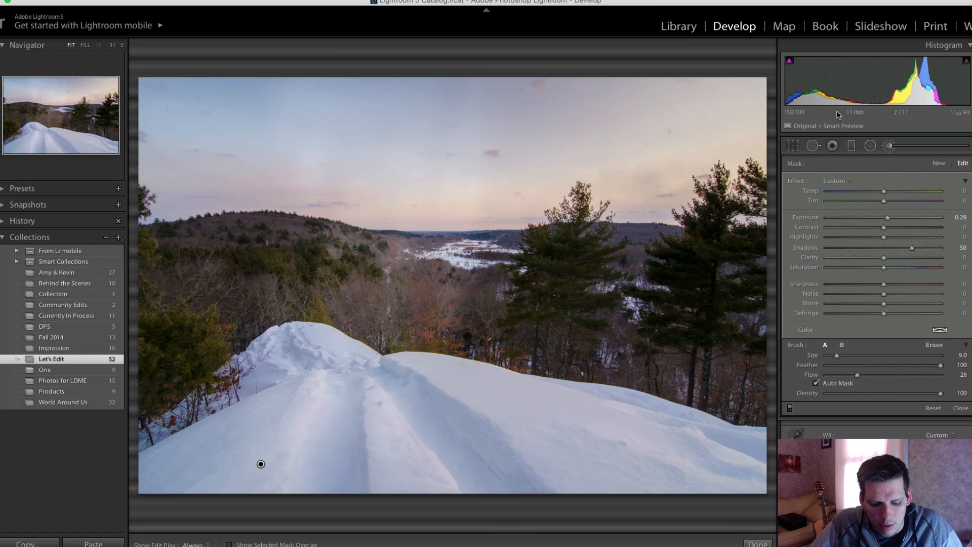
{"action": "key", "text": "Delete"}
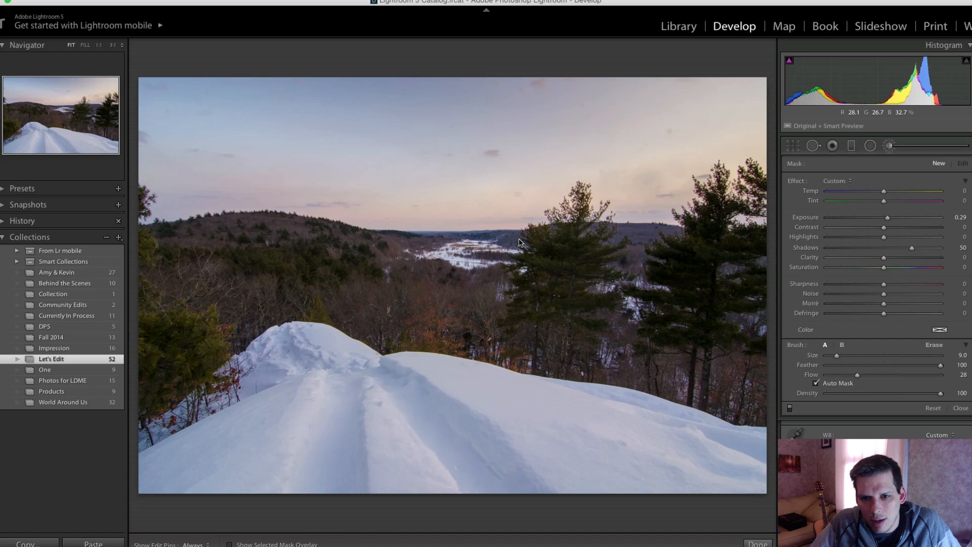
Reposition the graduated filter on the 14 mm landscape photo down and left onto the horizon above the hillside
{"action": "key", "text": "Right"}
{"action": "key", "text": "Right"}
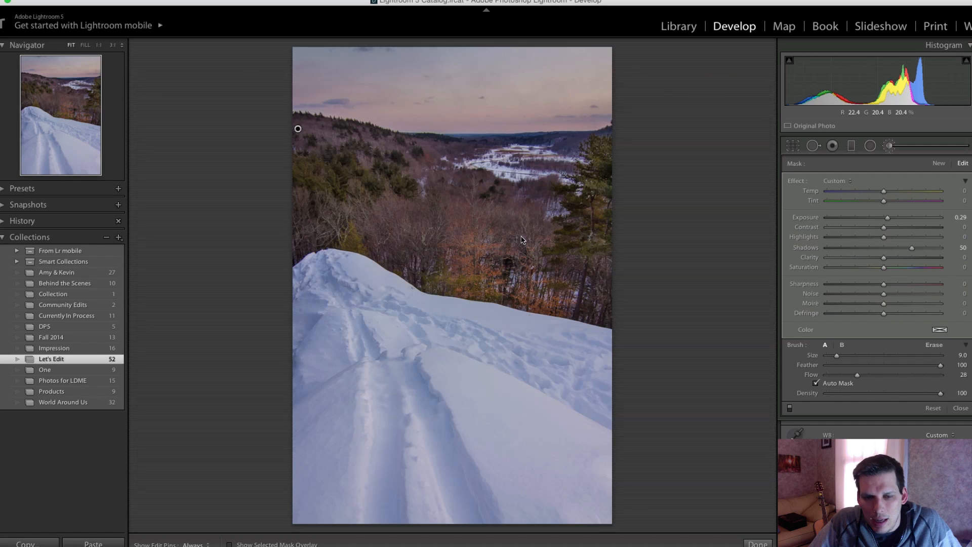
{"action": "key", "text": "Right"}
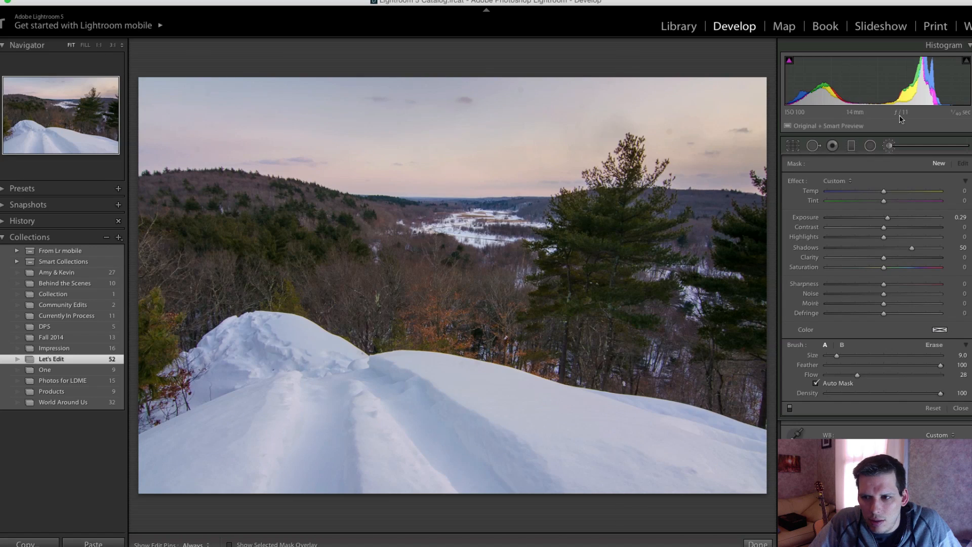
{"action": "left_click", "coordinate": [851, 146]}
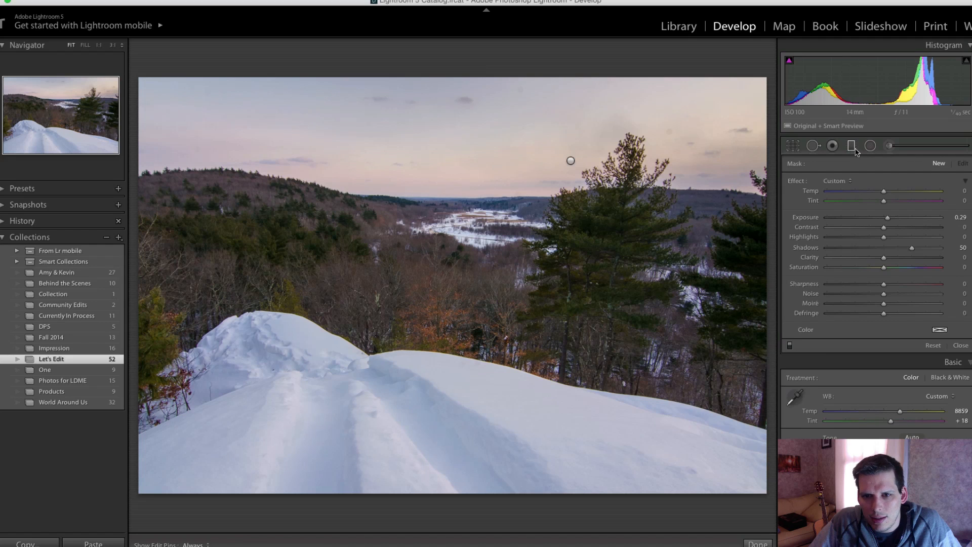
{"action": "left_click", "coordinate": [570, 161]}
{"action": "left_click_drag", "start_coordinate": [569, 162], "coordinate": [418, 188]}
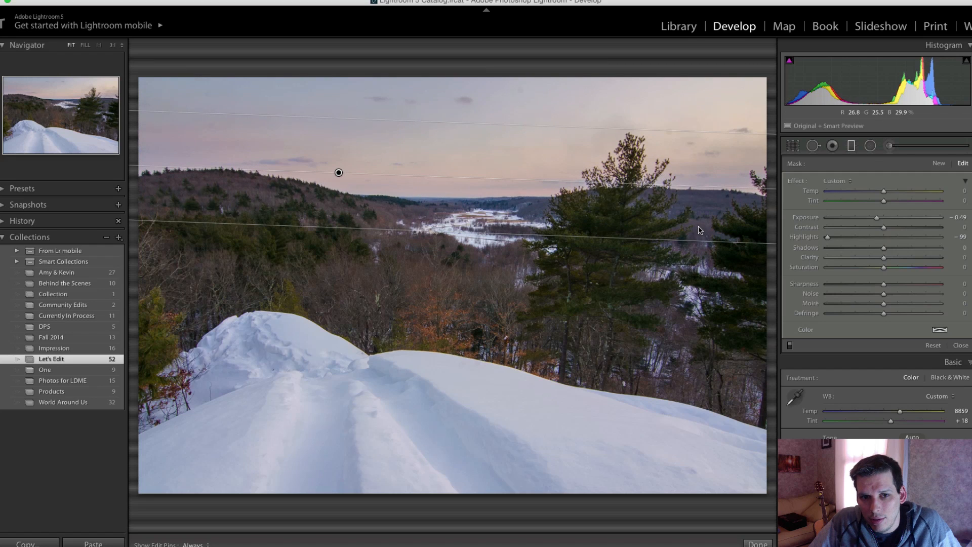
{"action": "left_click", "coordinate": [852, 147]}
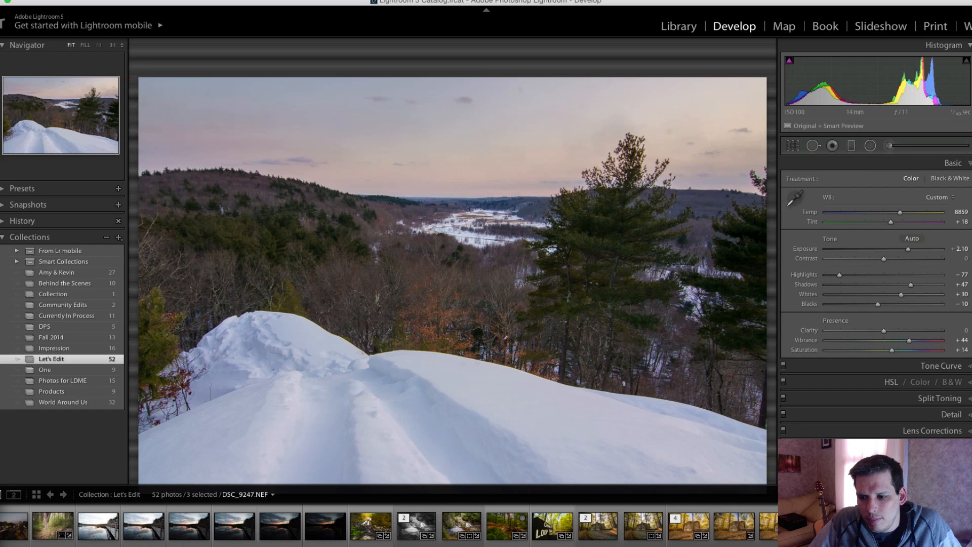
Reposition the graduated filter on the 11 mm landscape photo down and left to just above the hillside
{"action": "left_click", "coordinate": [870, 526]}
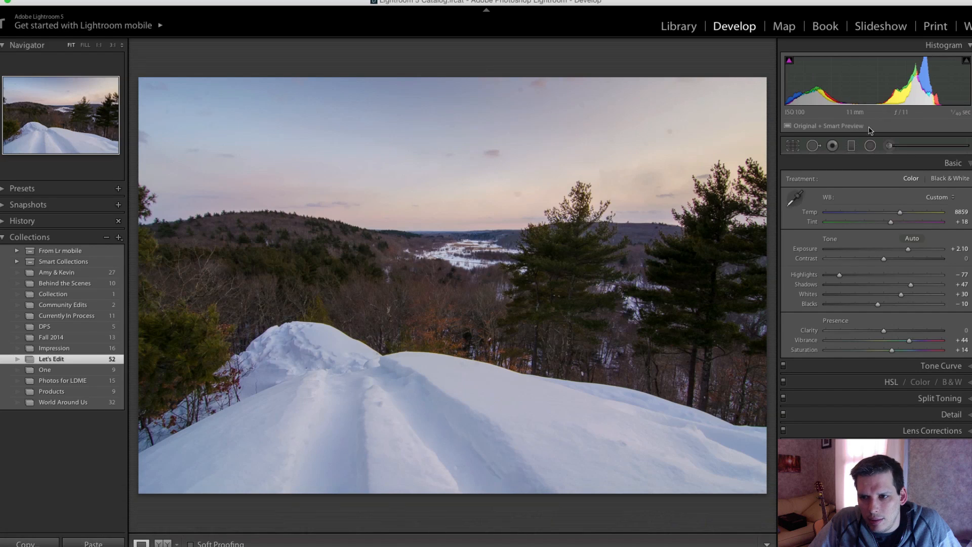
{"action": "left_click", "coordinate": [851, 146]}
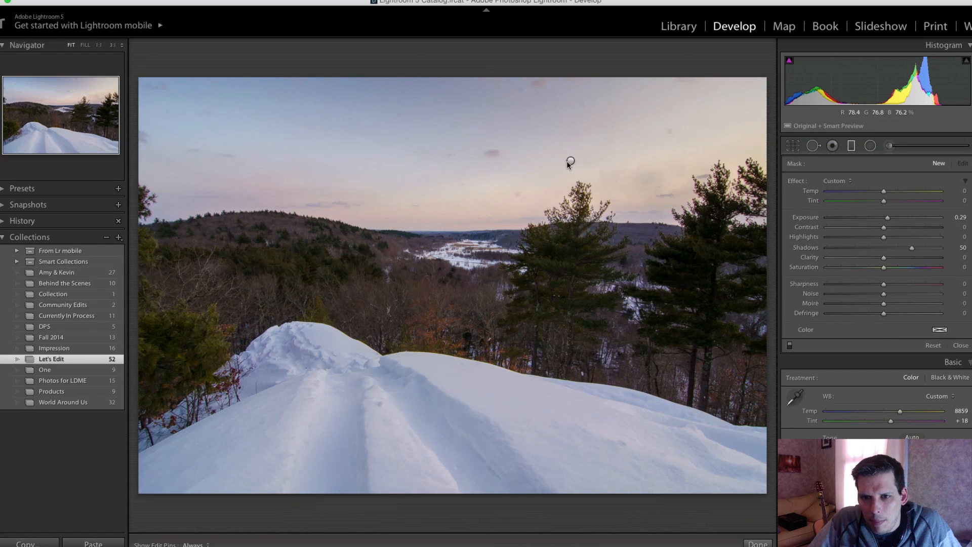
{"action": "left_click_drag", "start_coordinate": [569, 162], "coordinate": [388, 183]}
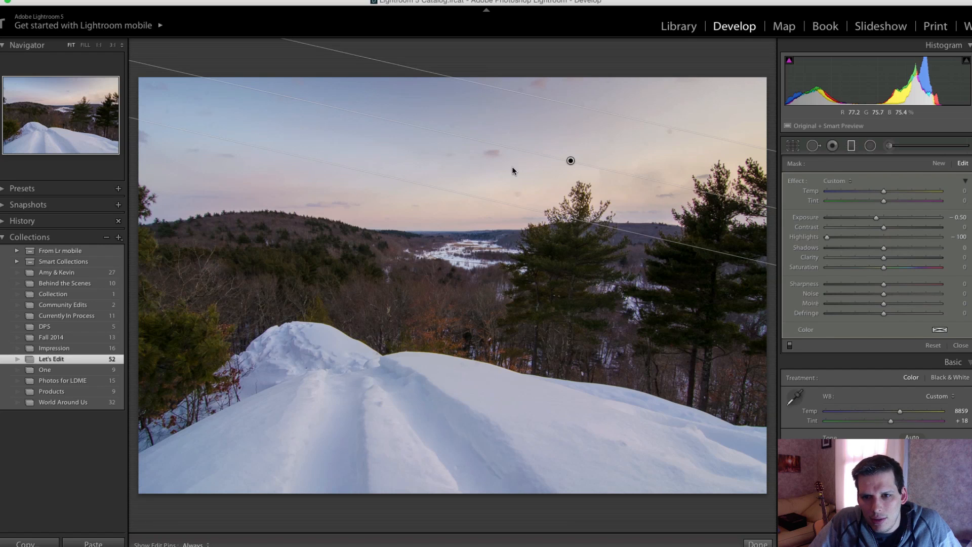
{"action": "left_click_drag", "start_coordinate": [577, 162], "coordinate": [344, 206]}
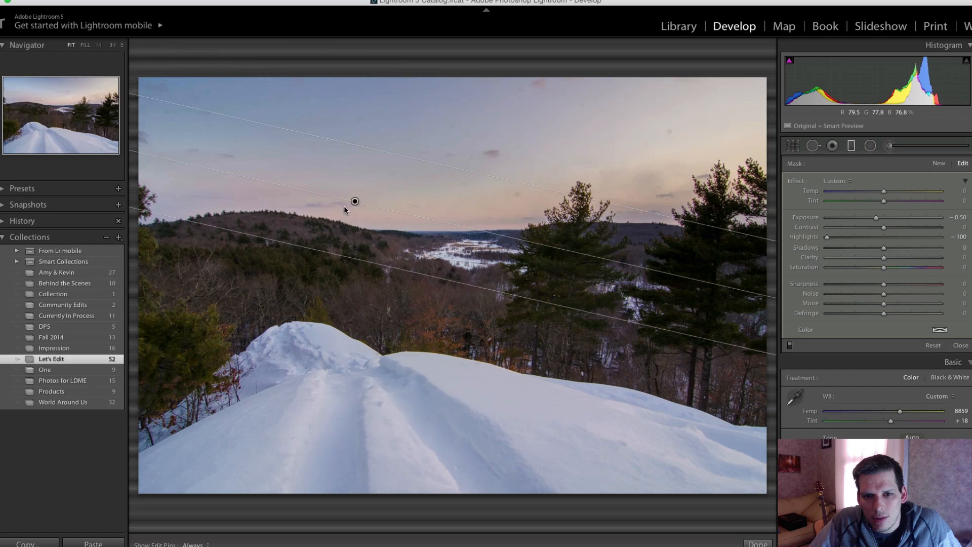
{"action": "left_click", "coordinate": [851, 148]}
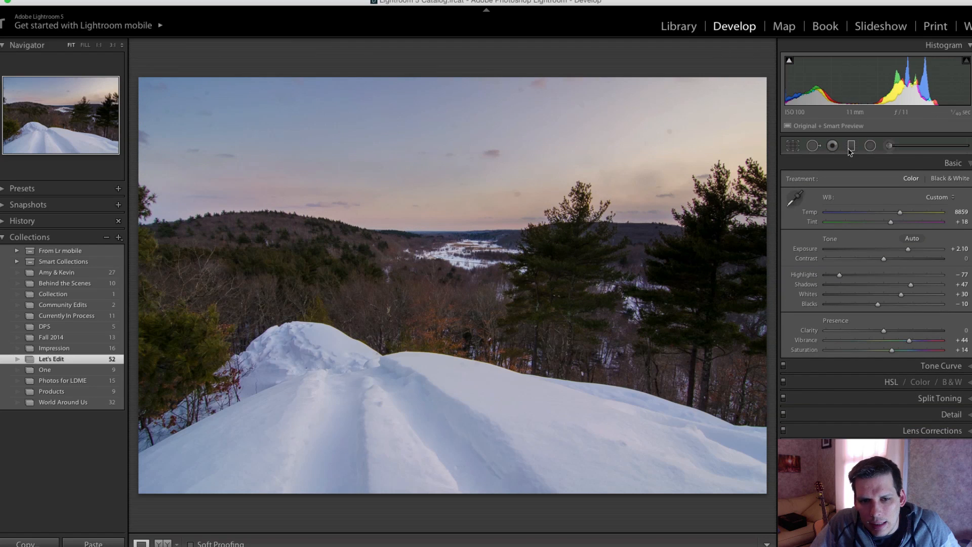